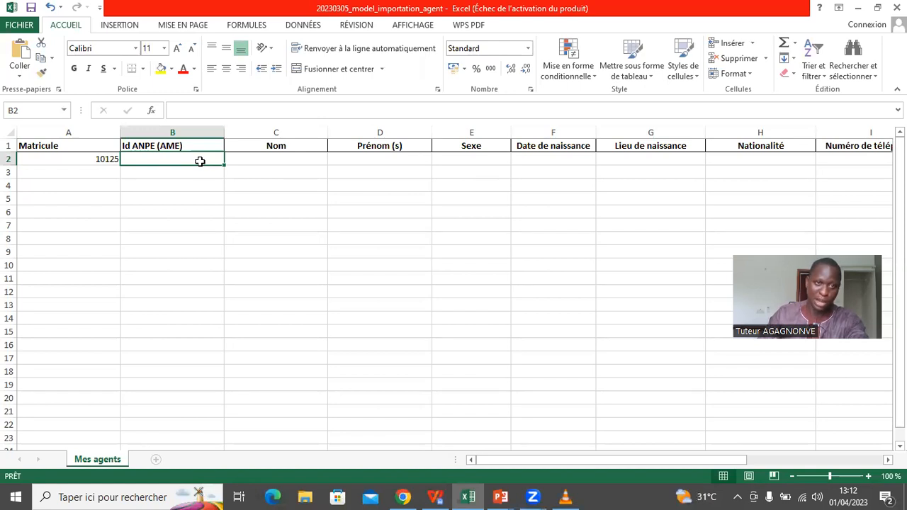
- Enter the agent's surname, first names and sex M in cells C2 through E2
click(281, 160)
text(A)
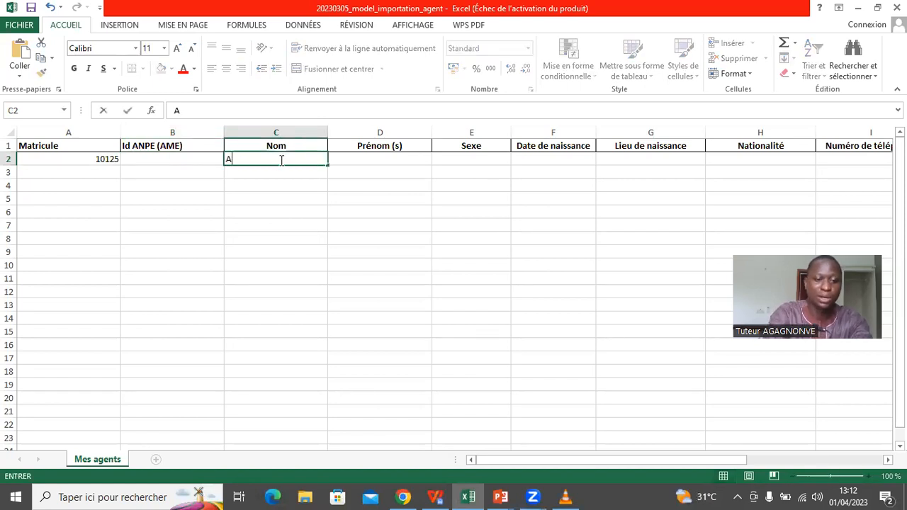
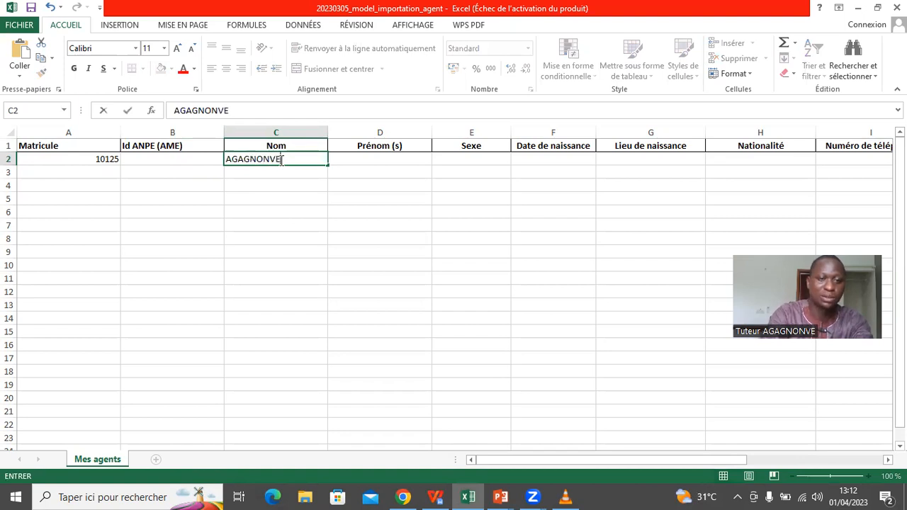
click(384, 159)
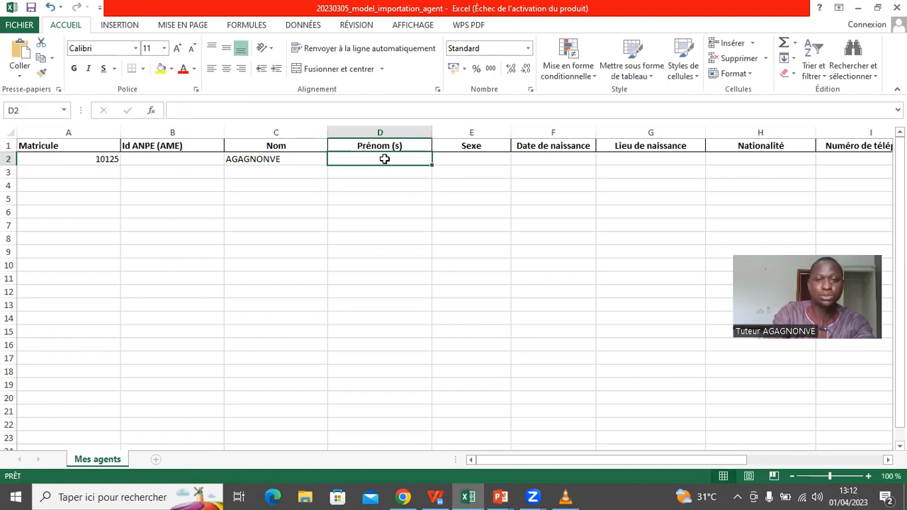
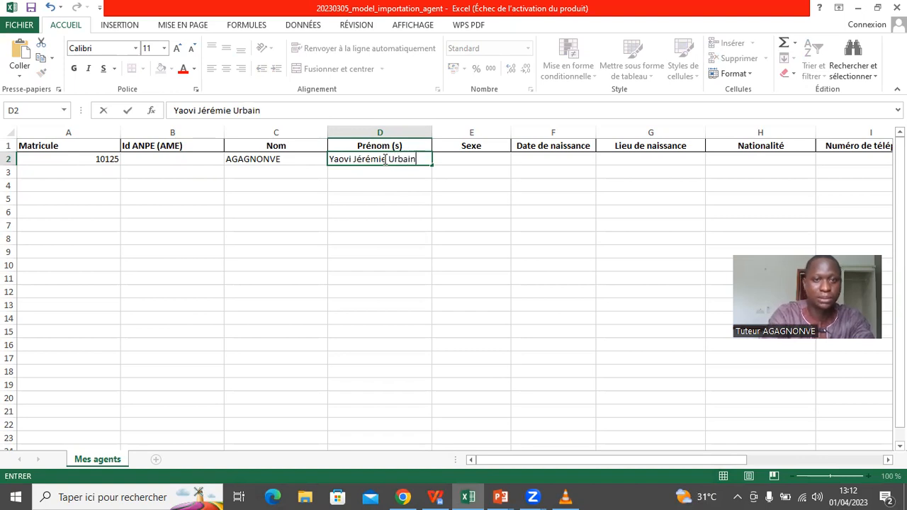
click(482, 163)
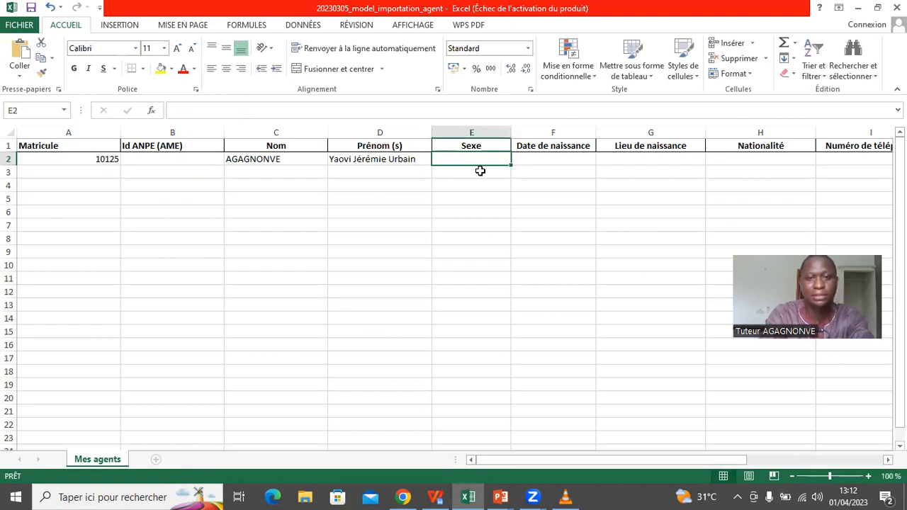
text(M)
key(BackSpace)
text(M)
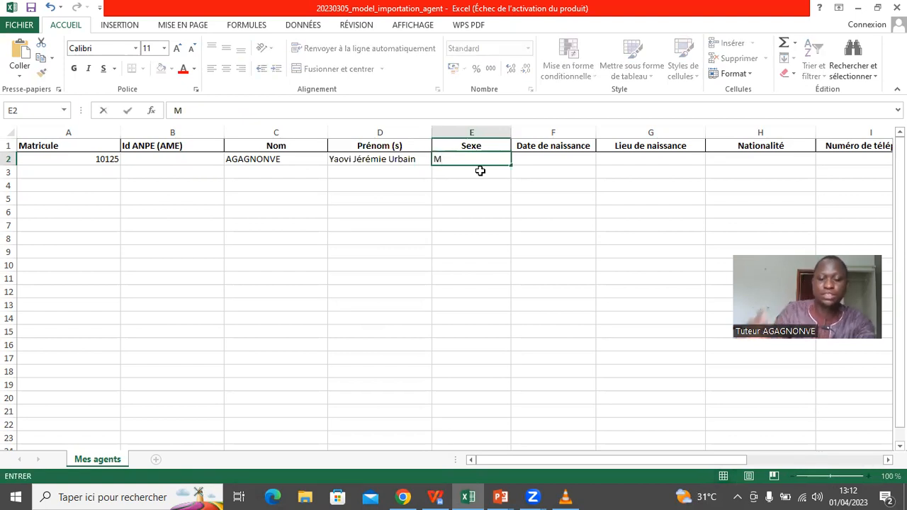
click(530, 161)
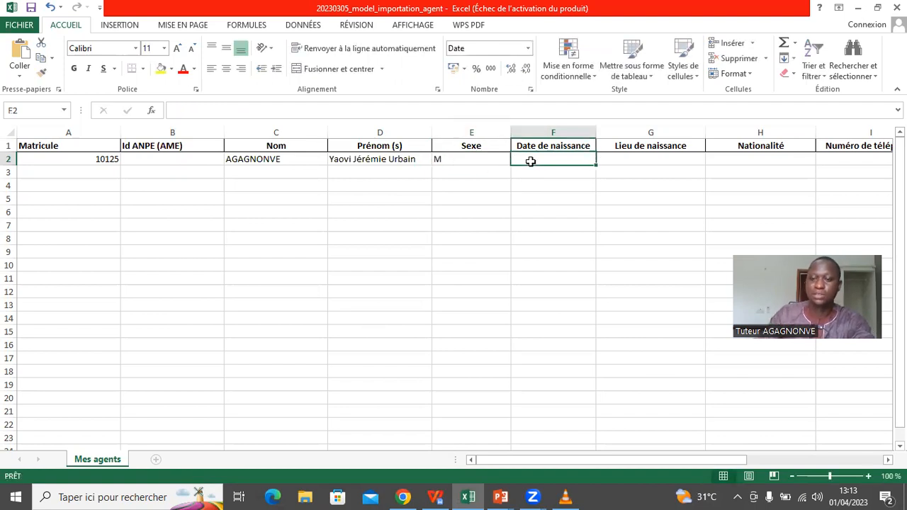
- Enter birth date 19/12/1905, birthplace Lokossa and nationality Béninoise in F2 through H2
text(1)
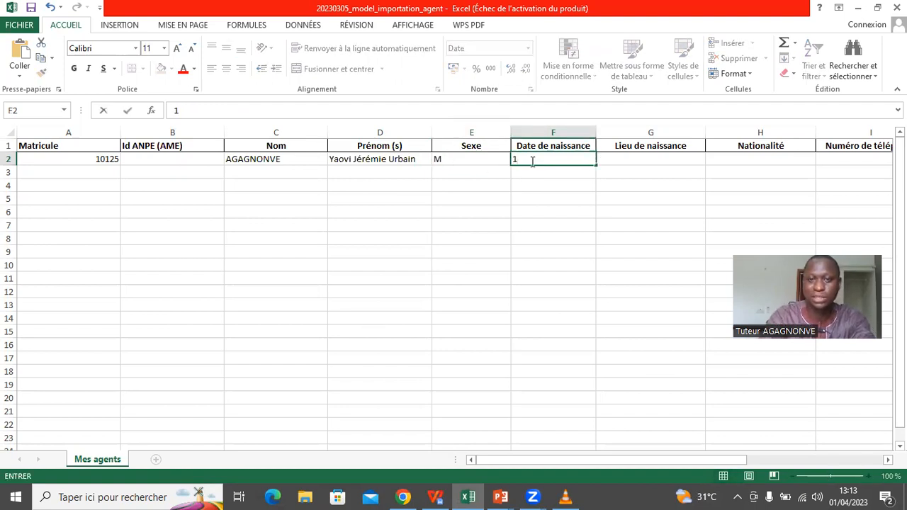
text(9/)
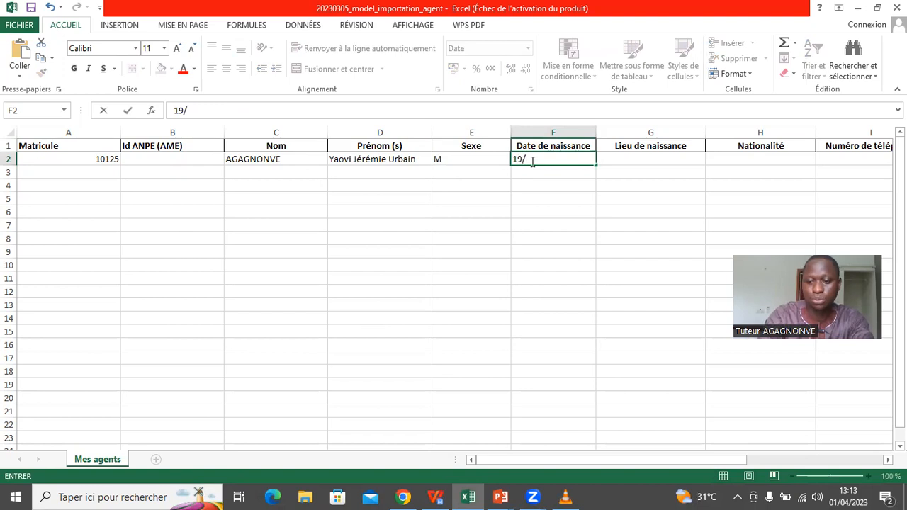
text(12/10)
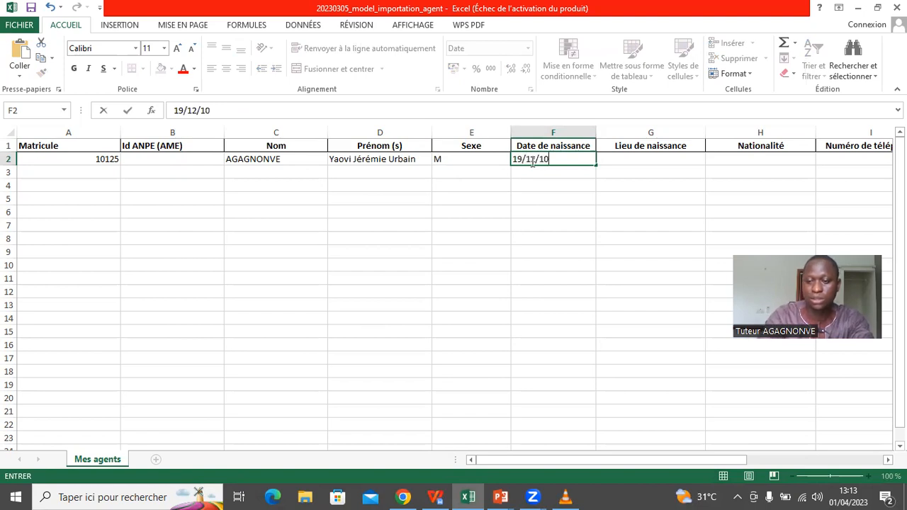
key(BackSpace)
text(905)
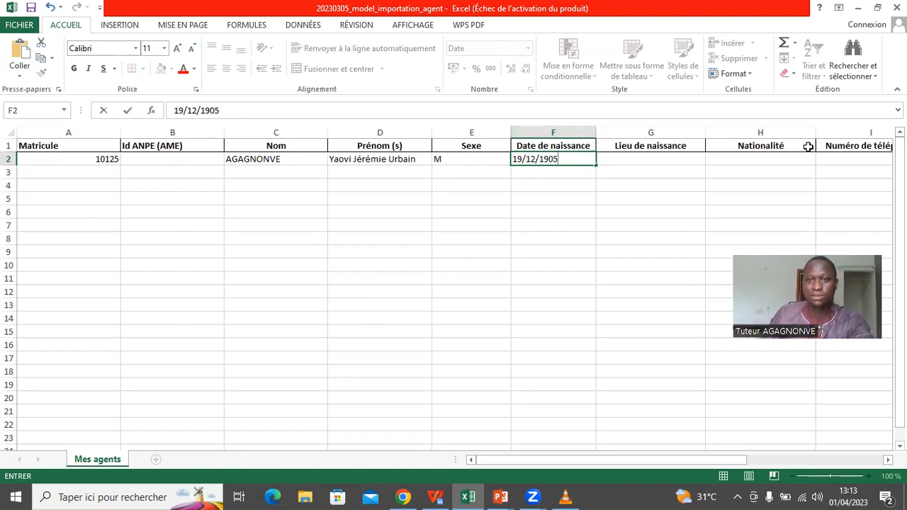
click(678, 161)
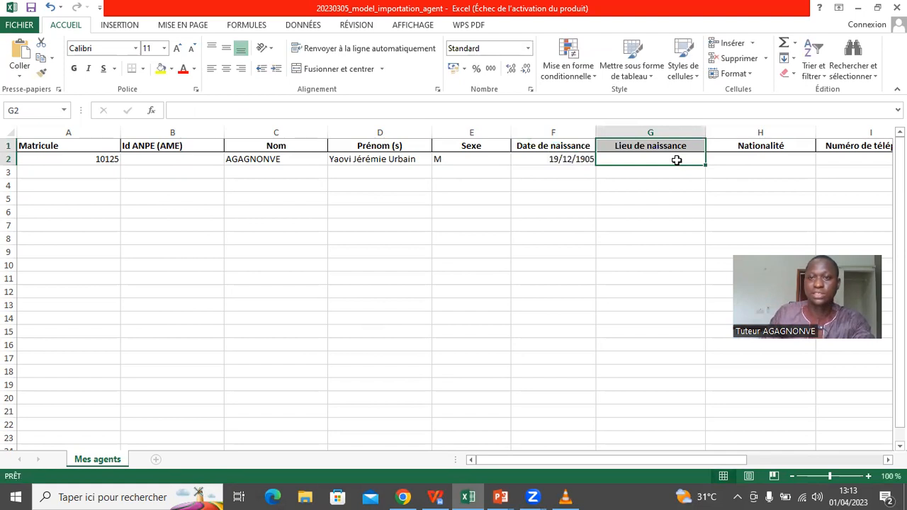
text(Lokossa)
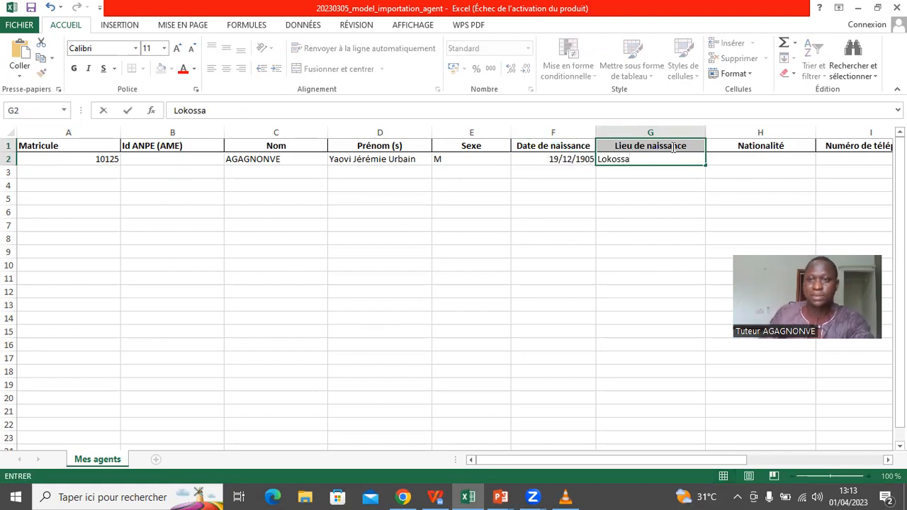
click(744, 161)
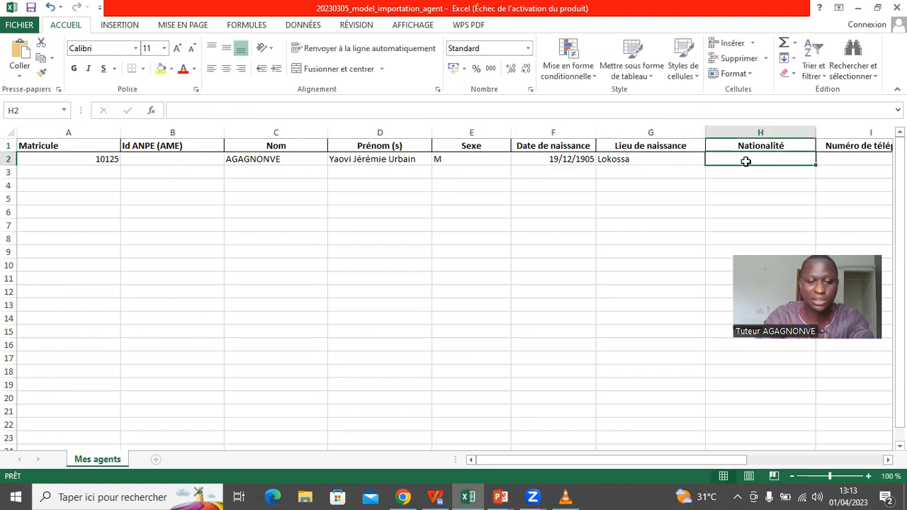
text(Bé)
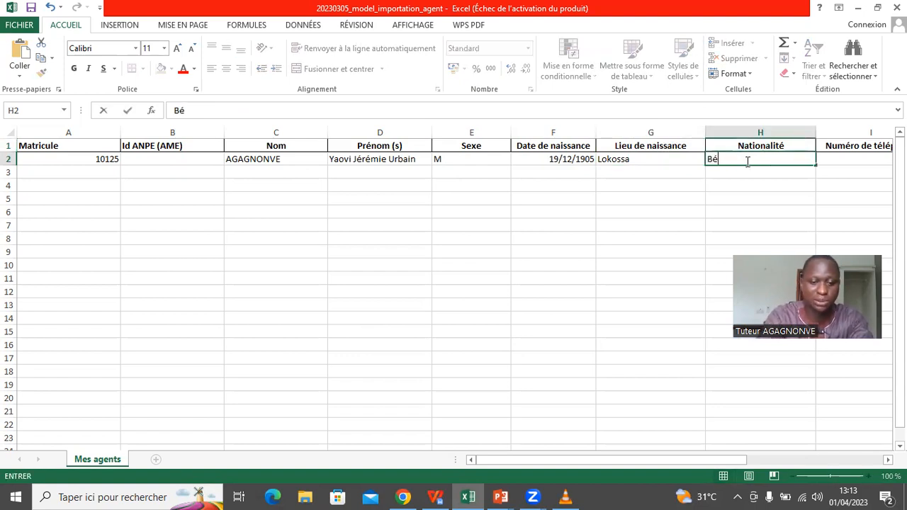
text(ninoise)
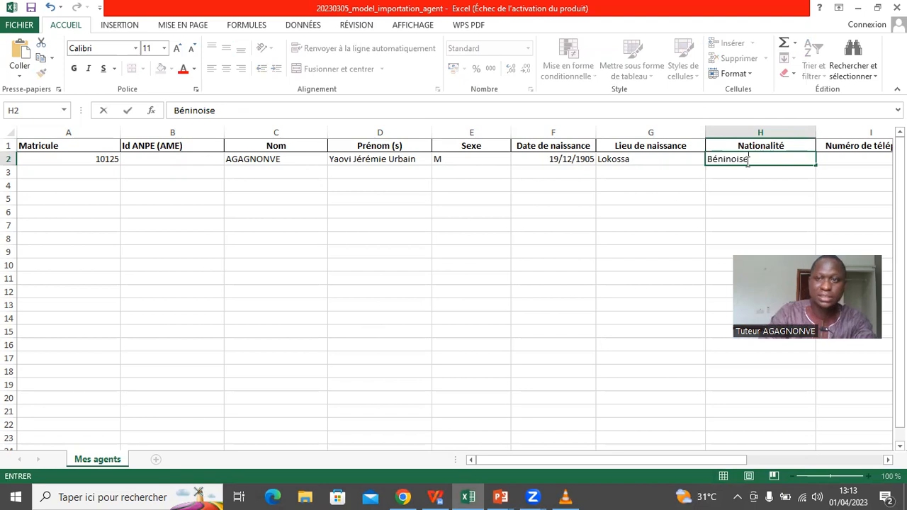
click(846, 160)
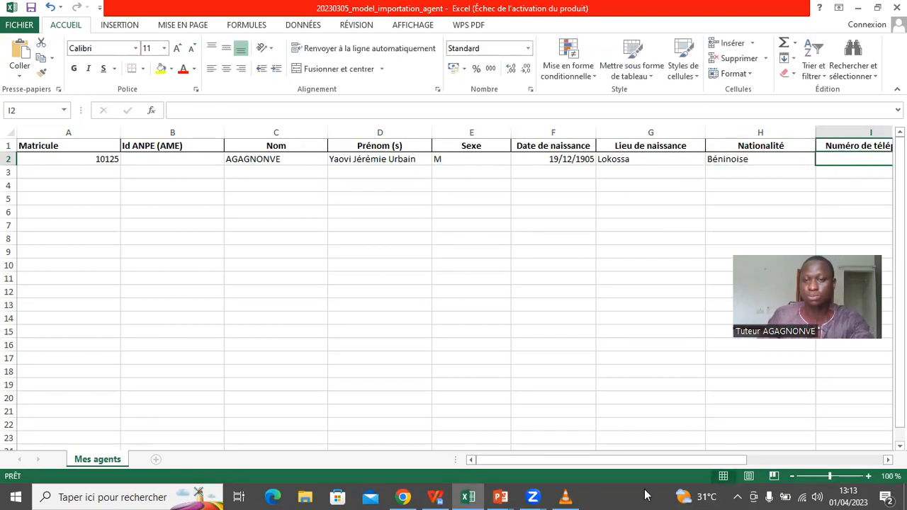
- Enter the agent's phone number in I2 and e-mail address in J2
drag(649, 463, 750, 461)
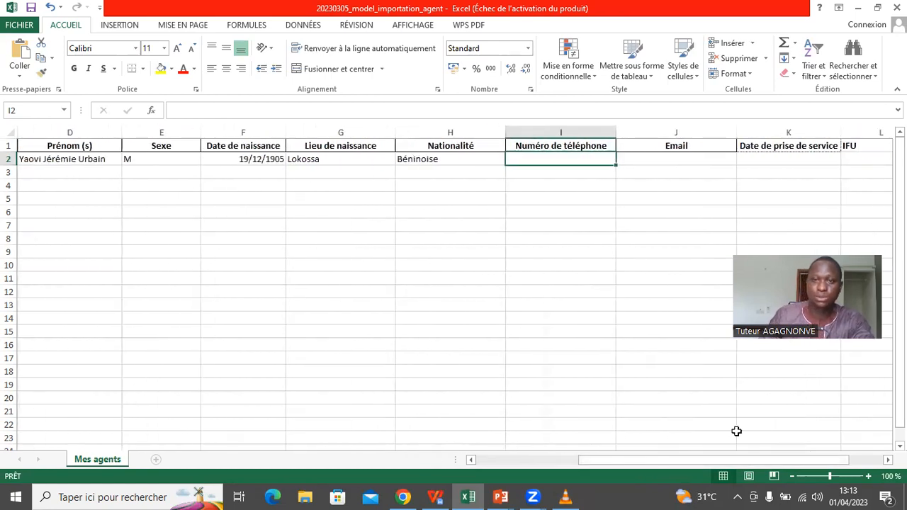
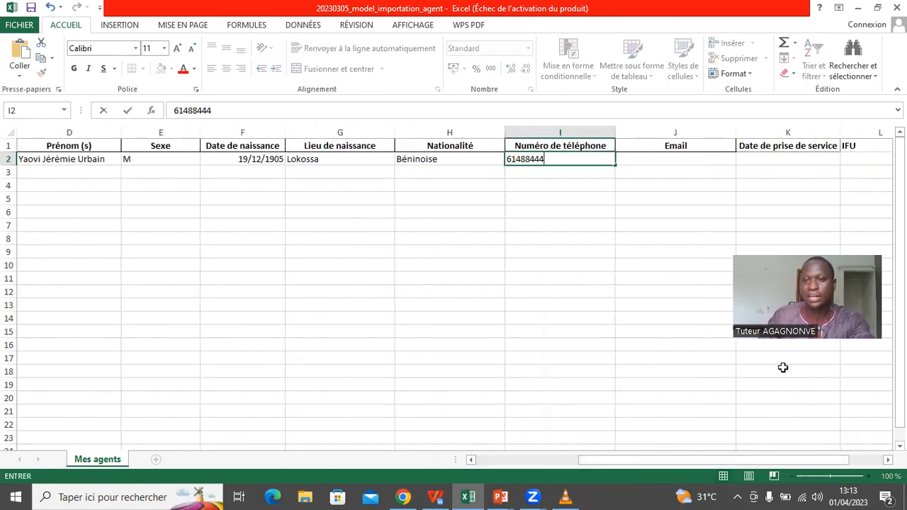
click(680, 165)
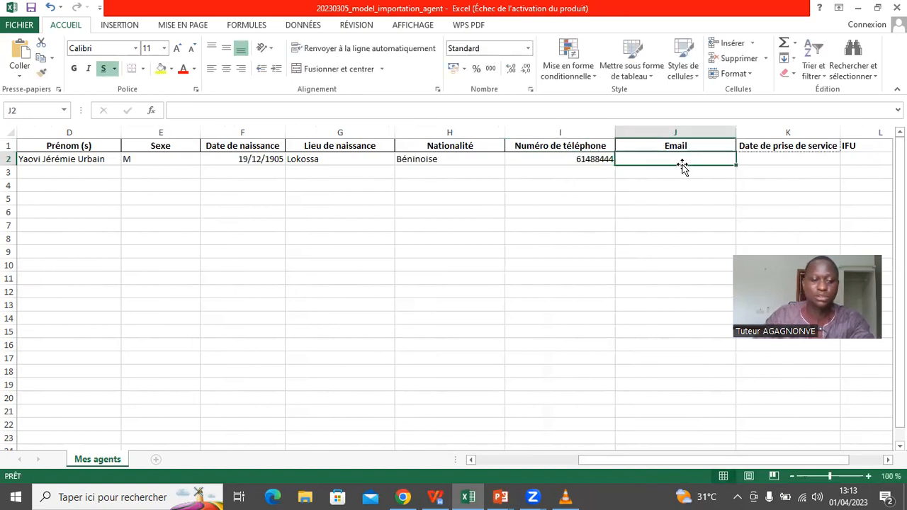
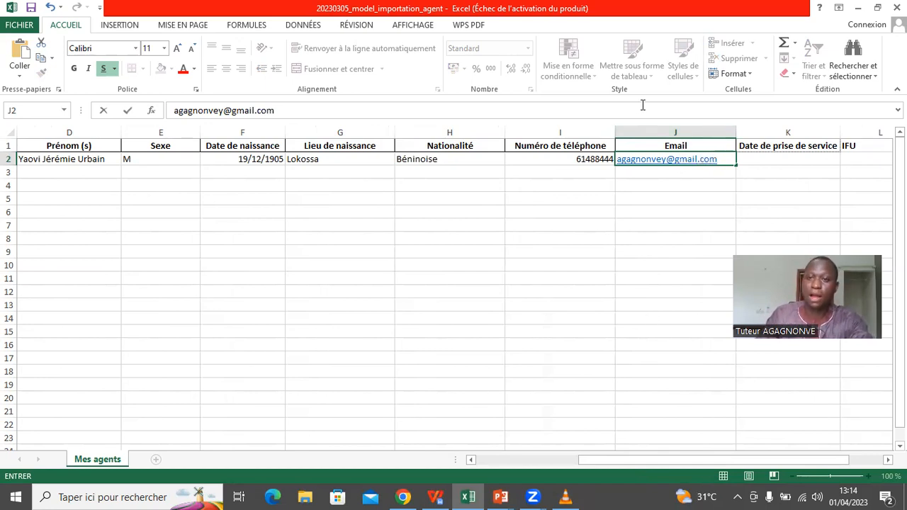
- Enter the service start date 01/01/2008 in K2
click(771, 158)
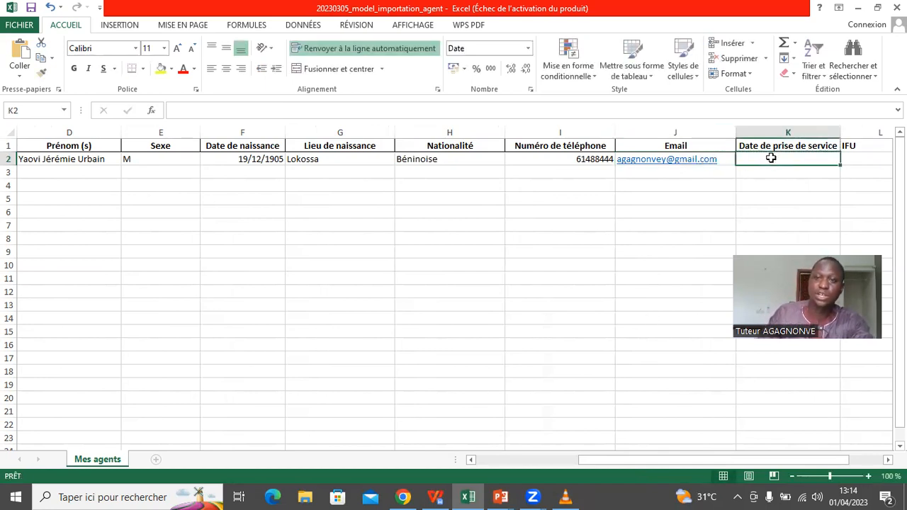
text(01/)
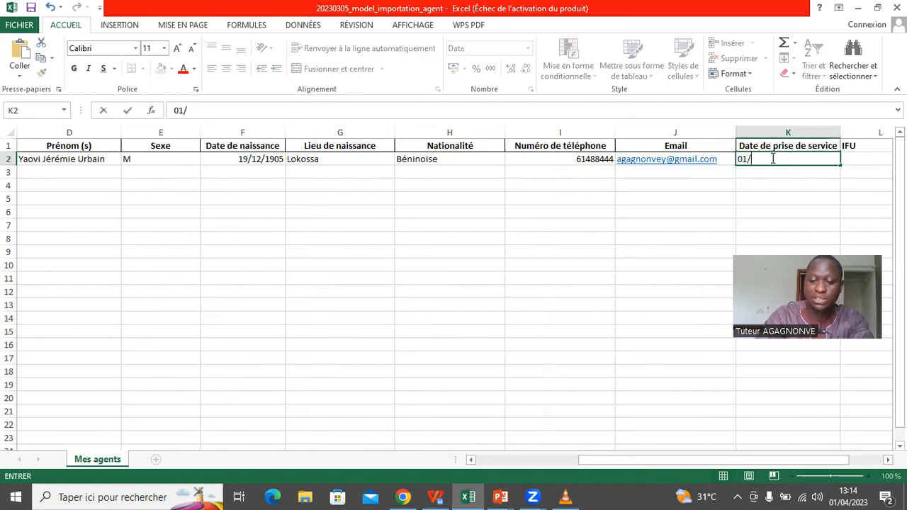
text(01/2008)
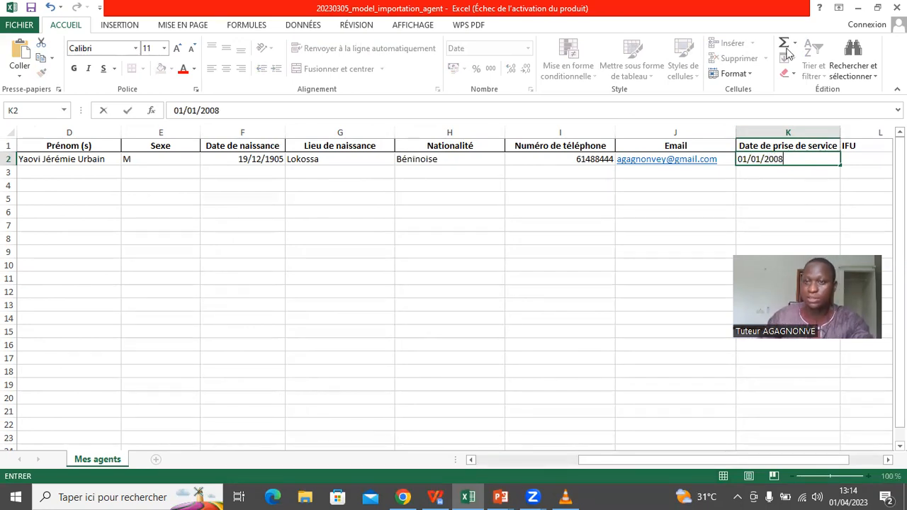
click(860, 158)
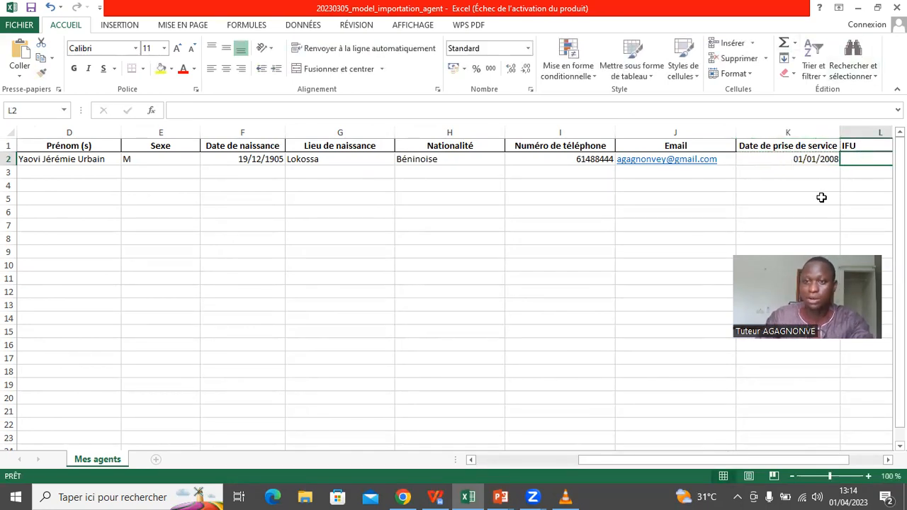
- Enter the agent's IFU tax number in L2, which then displays in scientific notation
scroll(769, 446, right, 1)
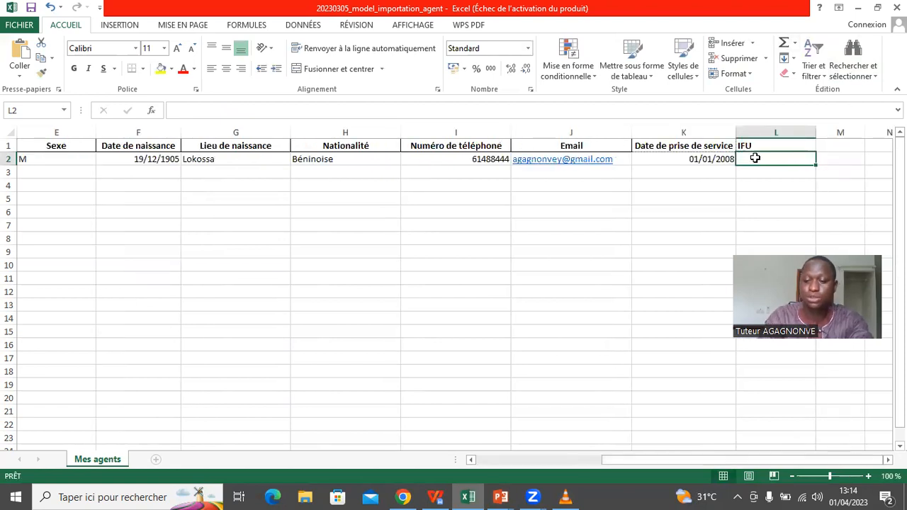
key(BackSpace)
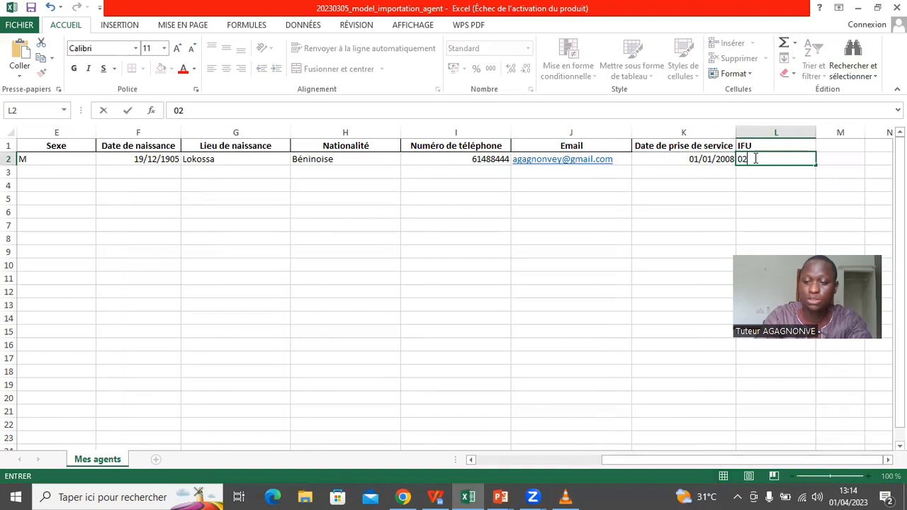
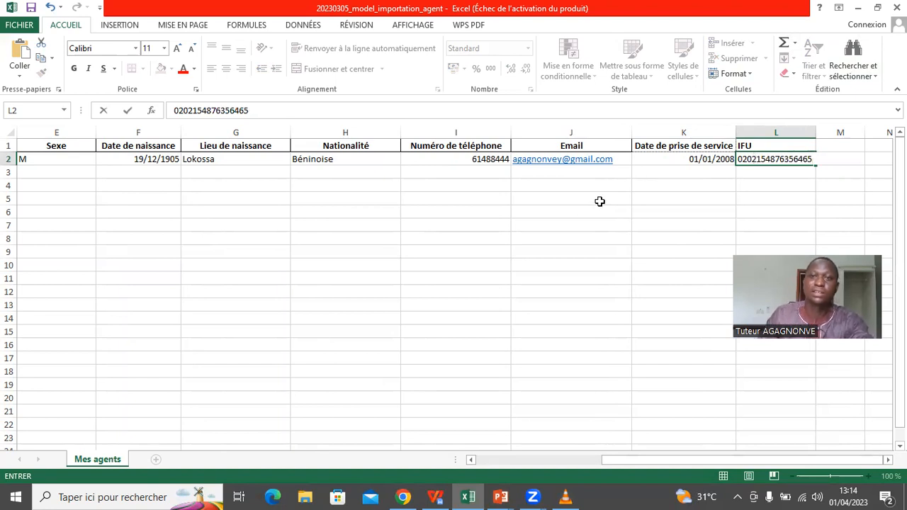
click(588, 243)
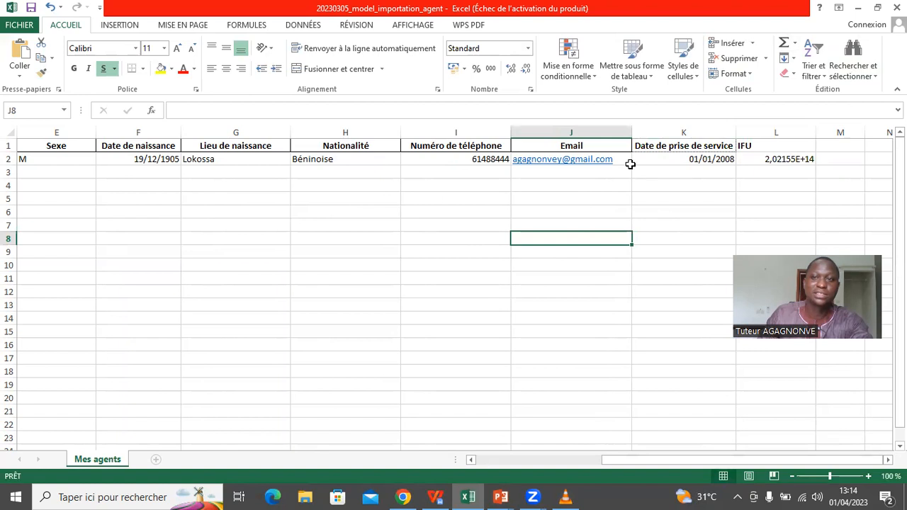
click(797, 159)
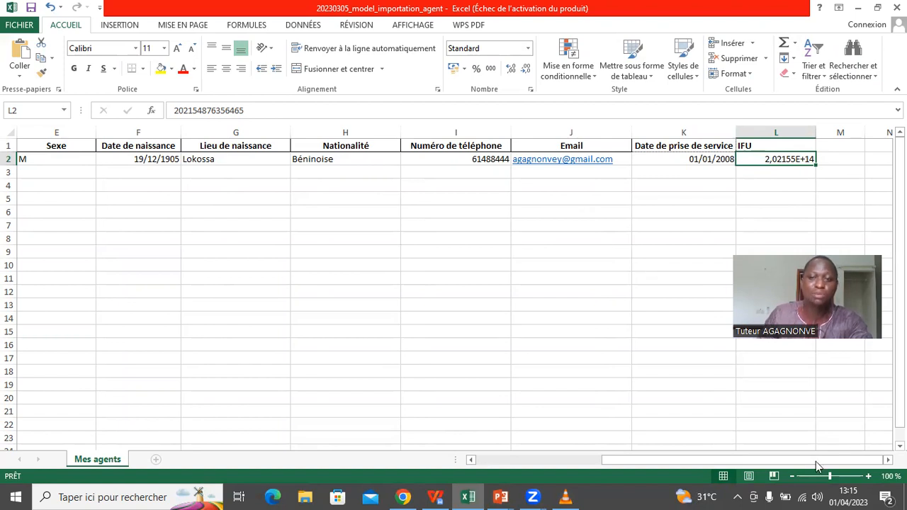
- Scroll back to column A and correct the Matricule in A2 to a plain numeric value
drag(624, 460, 501, 454)
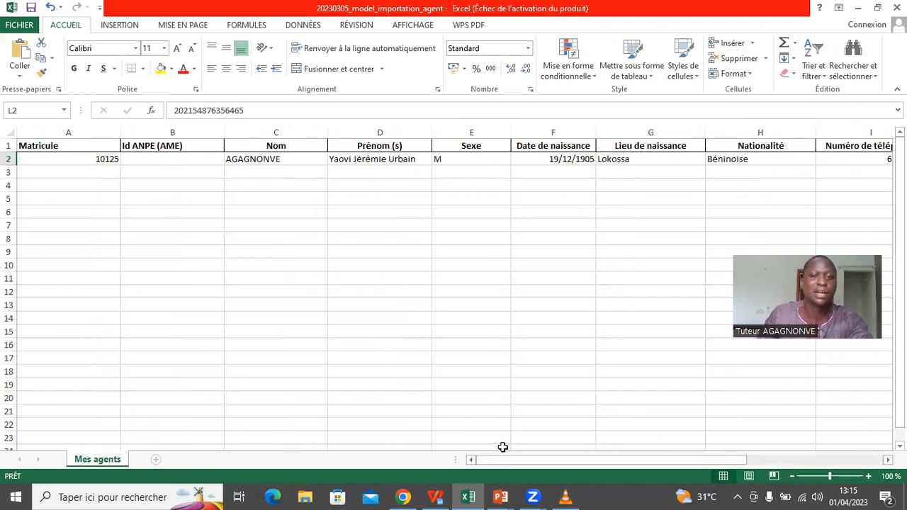
click(93, 160)
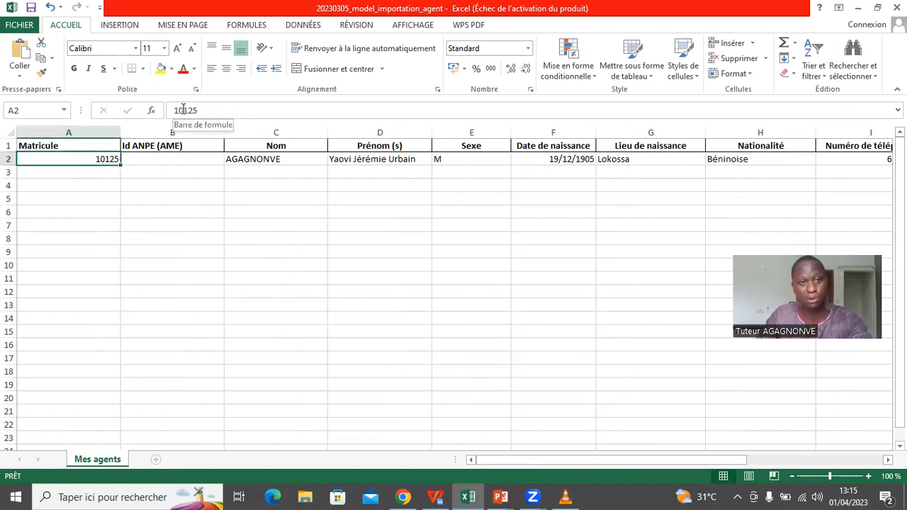
click(183, 110)
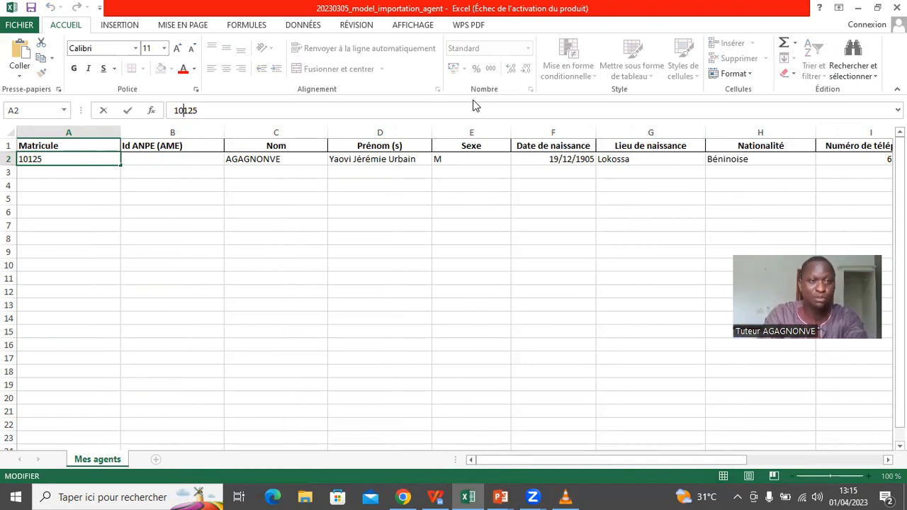
key(BackSpace)
key(BackSpace)
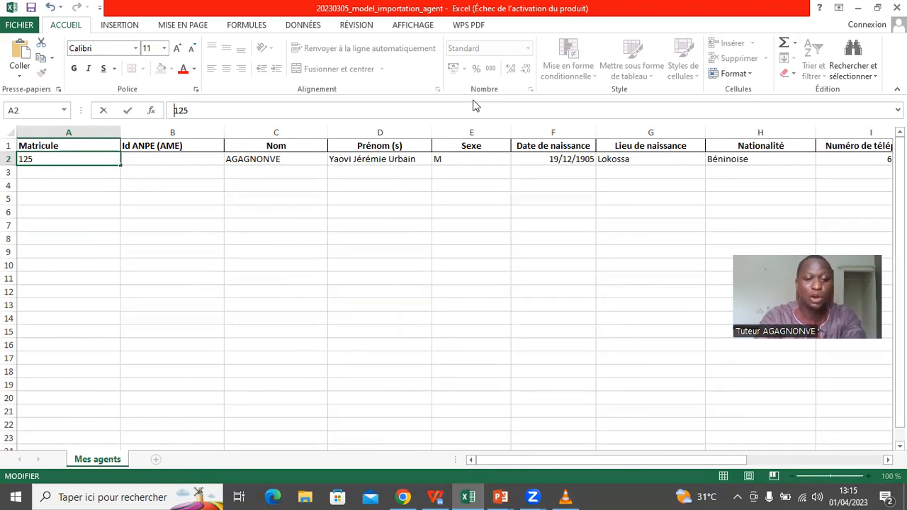
text(I)
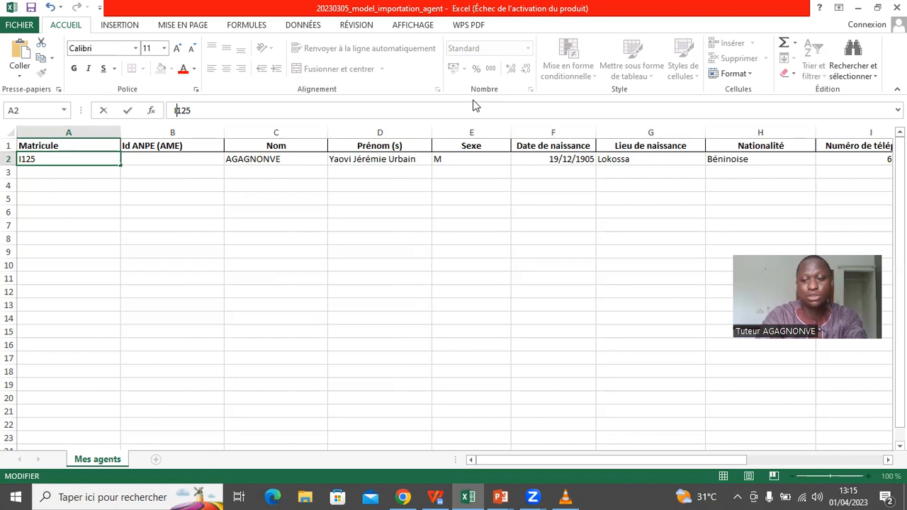
text(O)
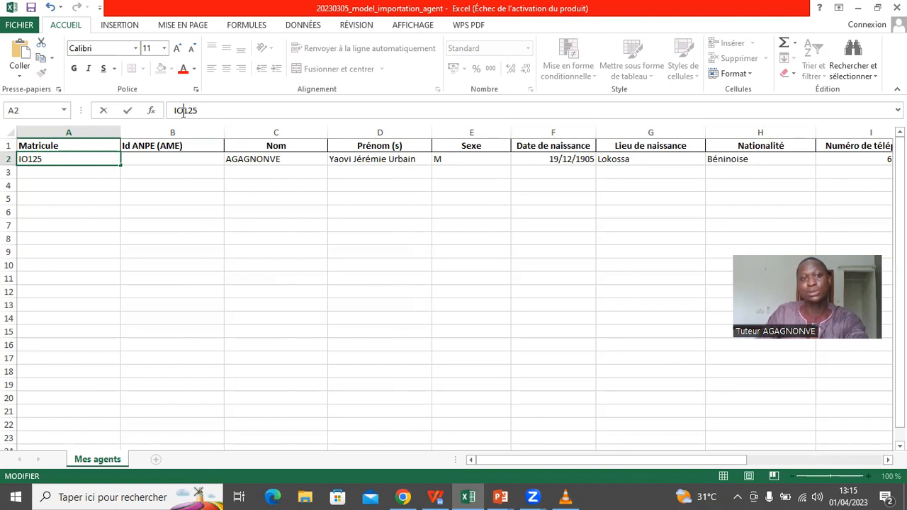
key(BackSpace)
key(BackSpace)
text(10)
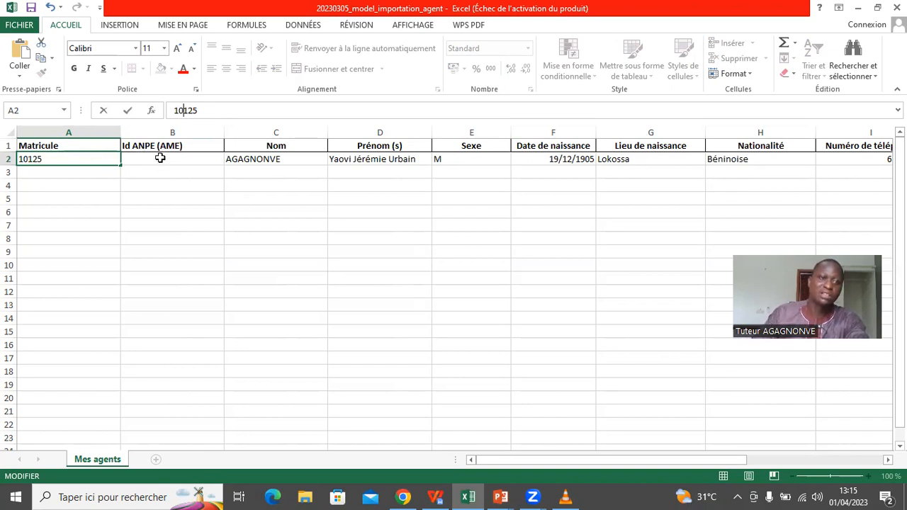
click(160, 159)
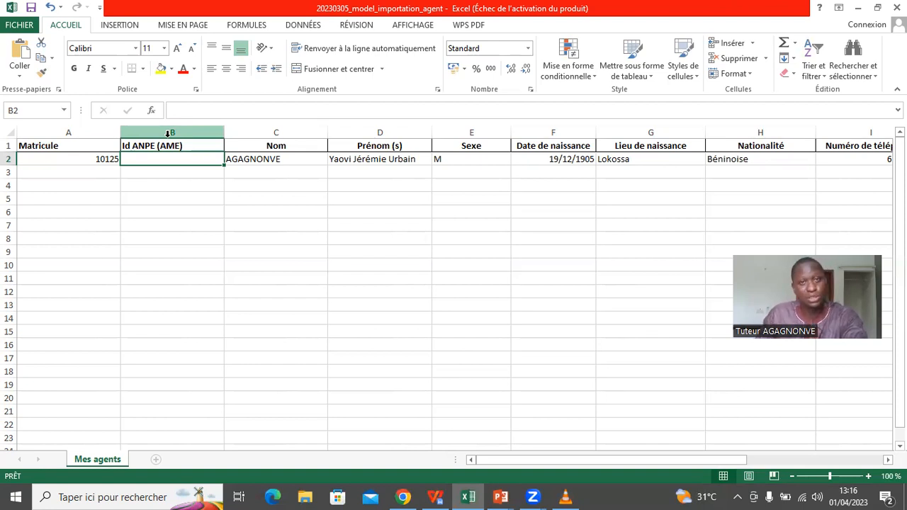
- Edit D2 so the agent's first first name becomes just its initial, with no punctuation
click(138, 157)
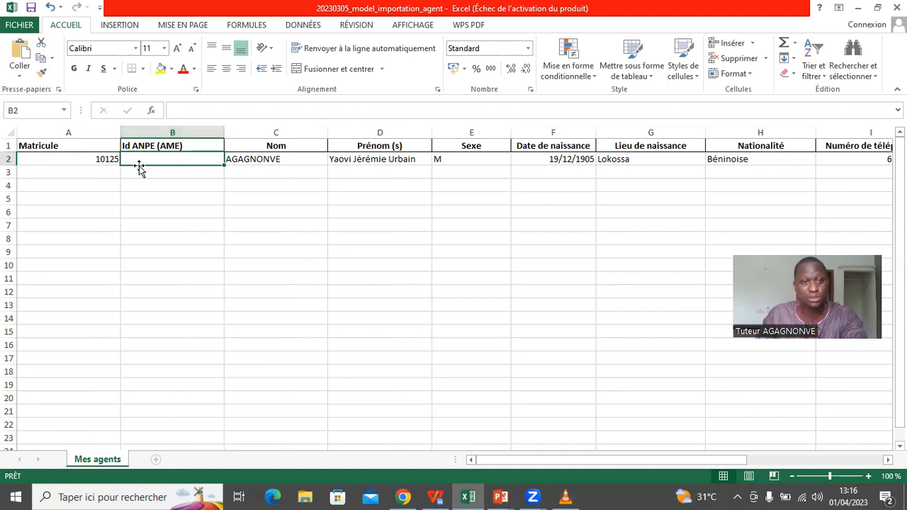
click(287, 161)
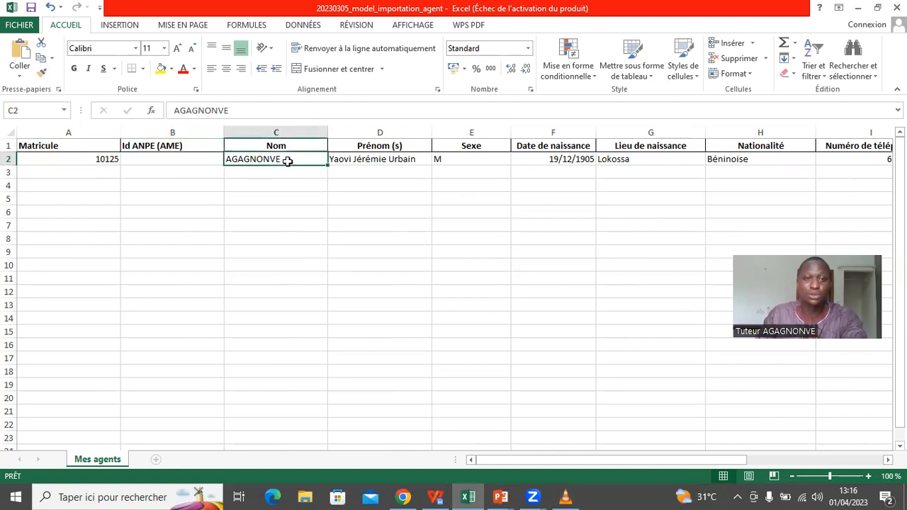
click(376, 161)
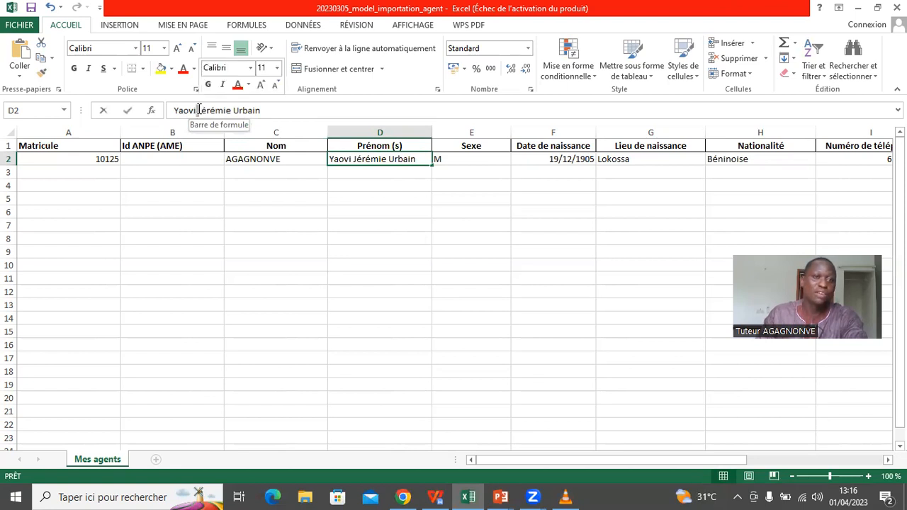
click(196, 110)
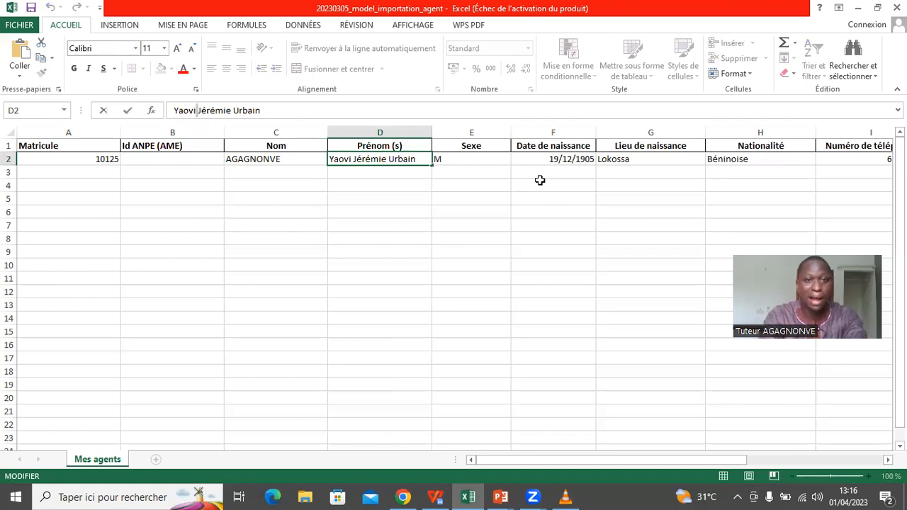
key(BackSpace)
key(BackSpace)
key(BackSpace)
key(BackSpace)
text(,)
key(BackSpace)
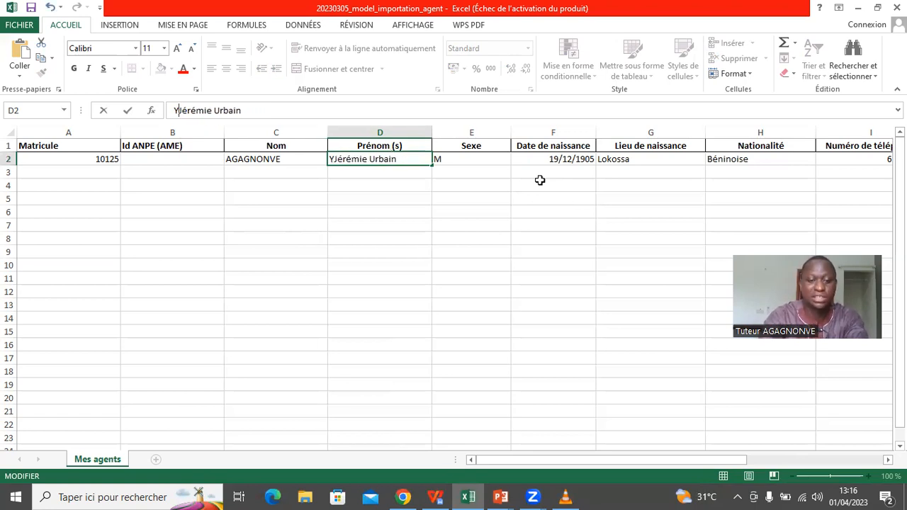
text(?)
key(BackSpace)
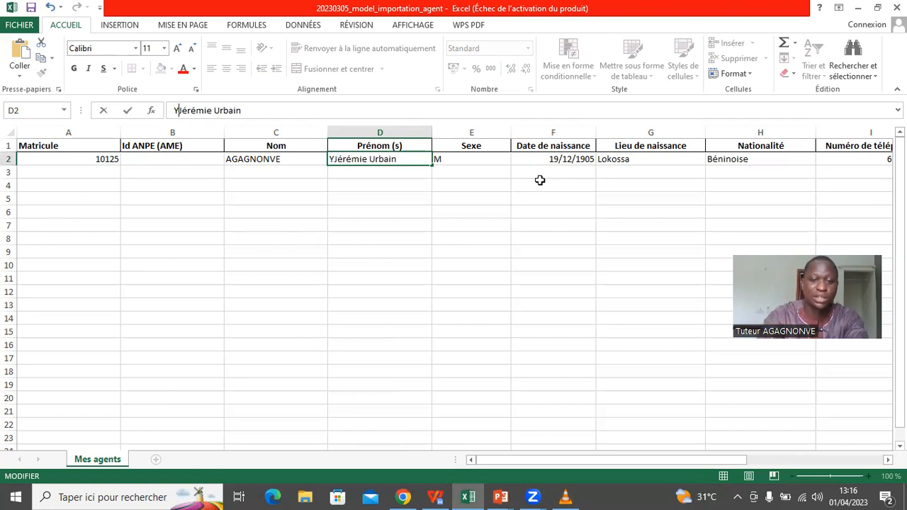
text(.)
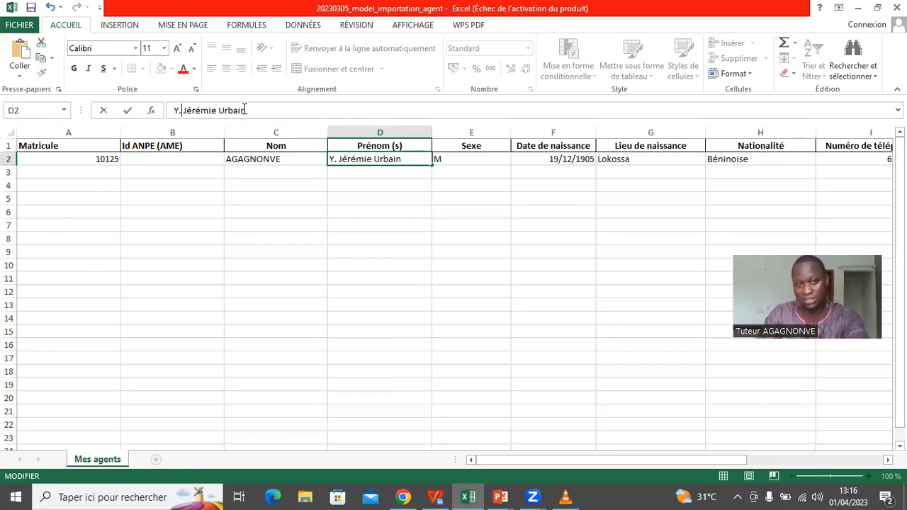
key(BackSpace)
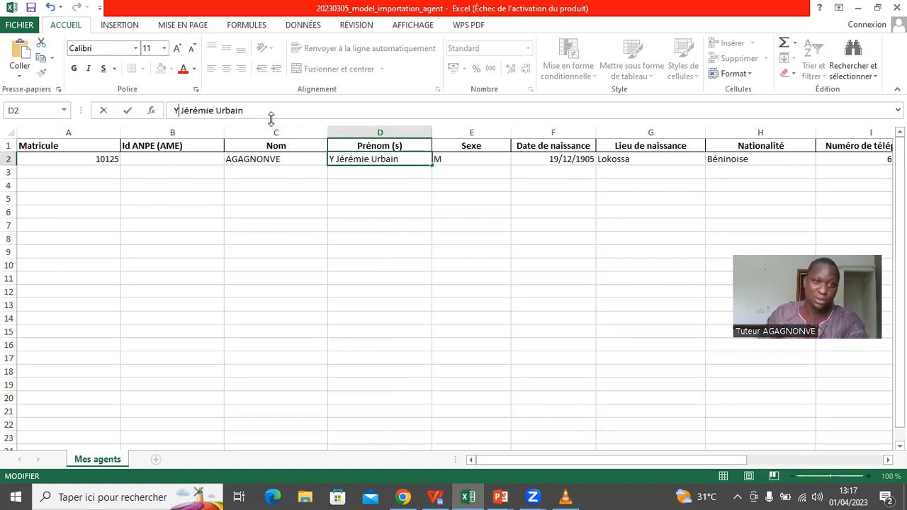
click(487, 161)
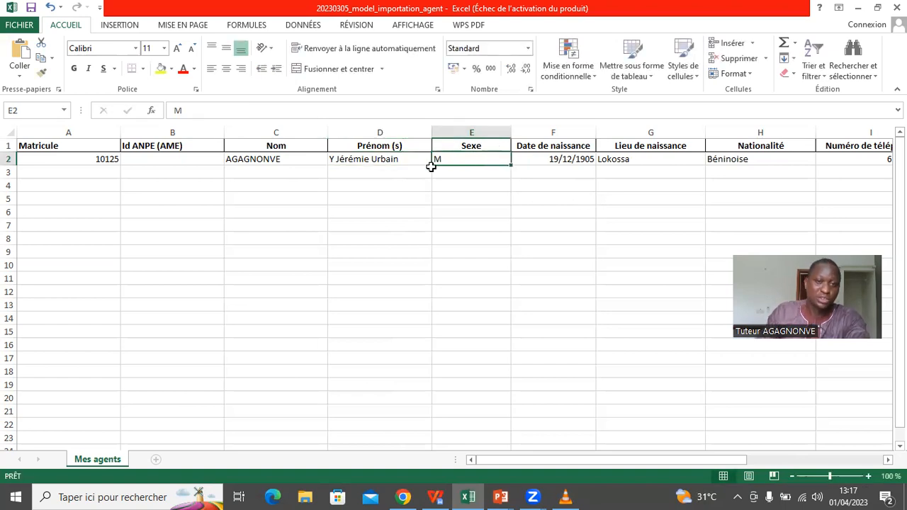
click(378, 160)
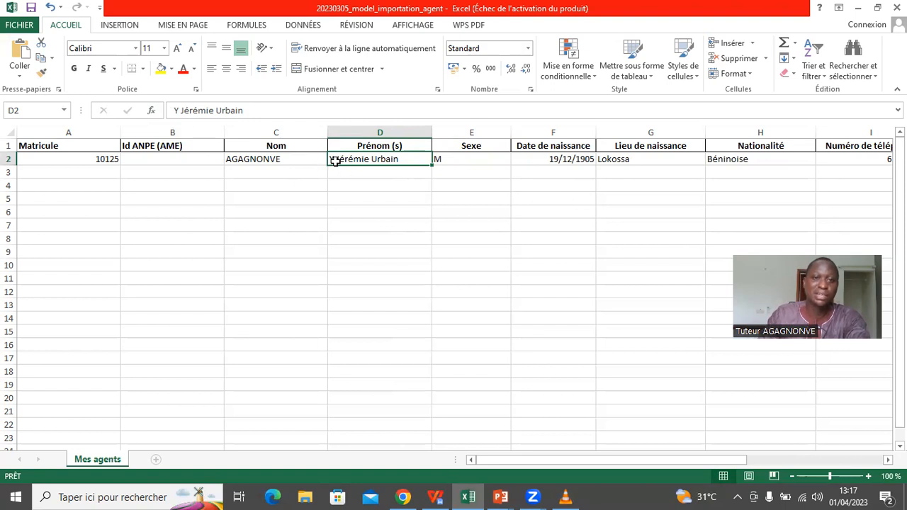
click(487, 158)
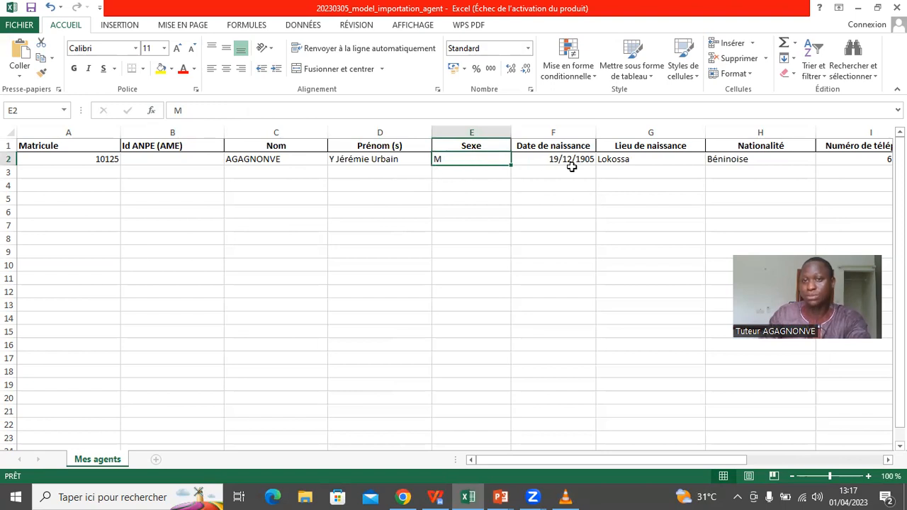
click(582, 161)
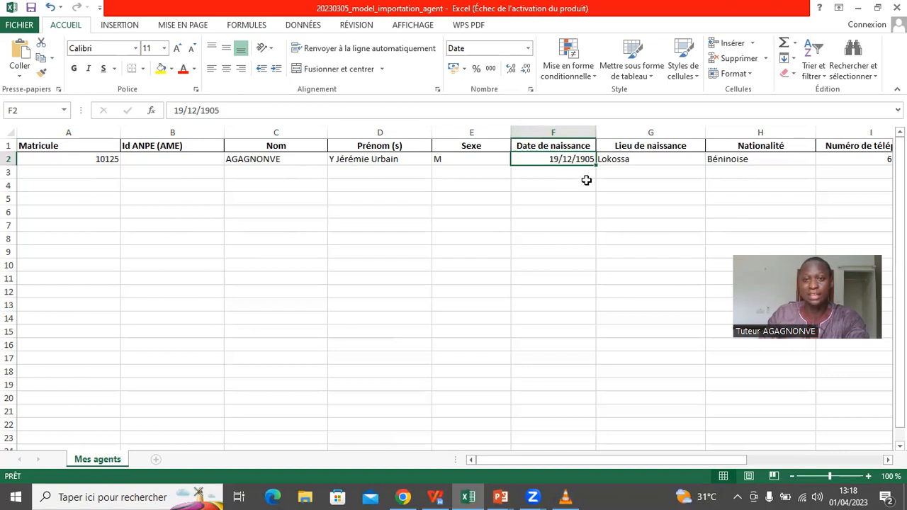
- Apply the 14/03/12 date format to column F and check F2
right_click(573, 133)
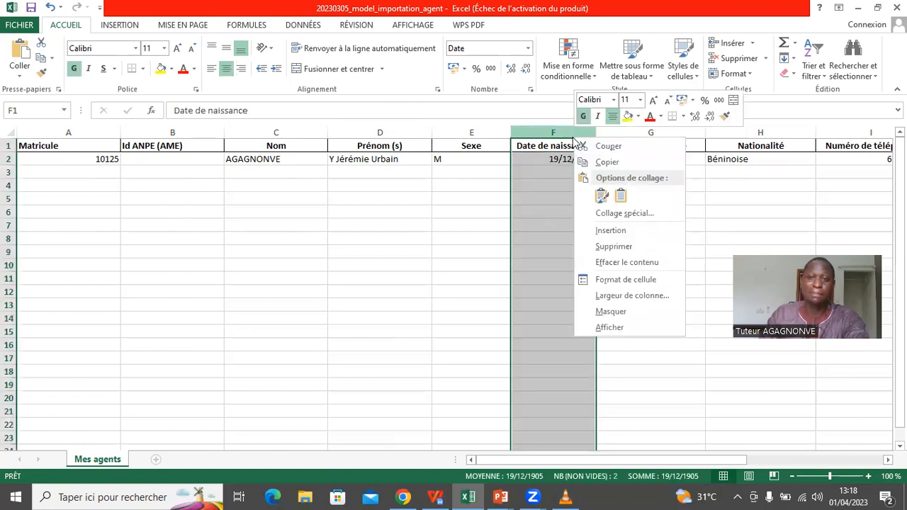
click(617, 281)
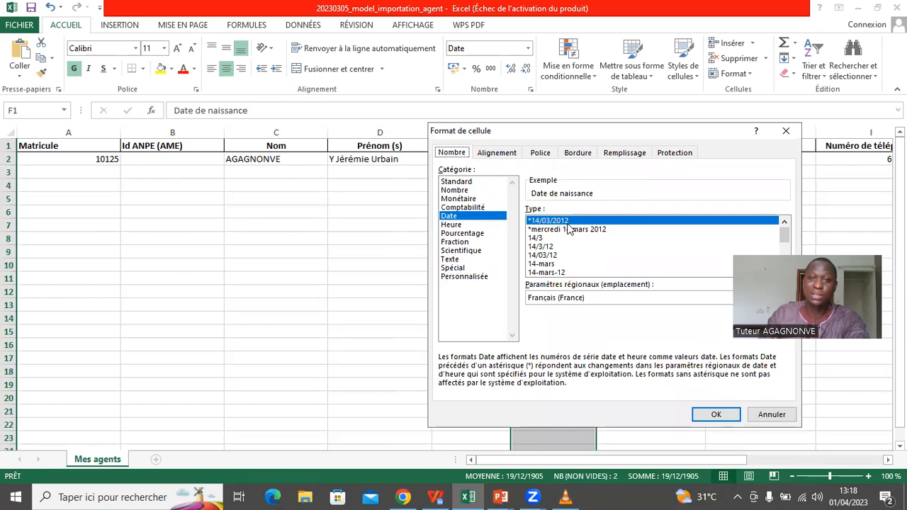
click(561, 257)
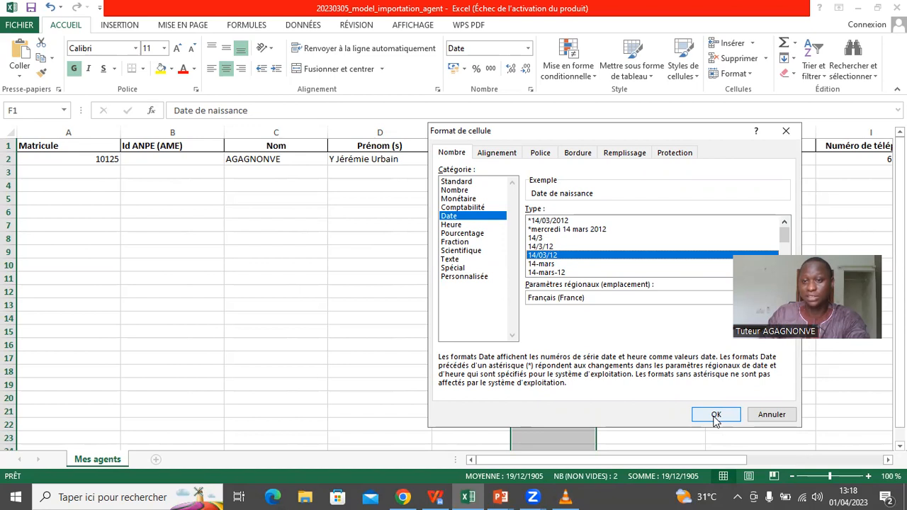
click(716, 416)
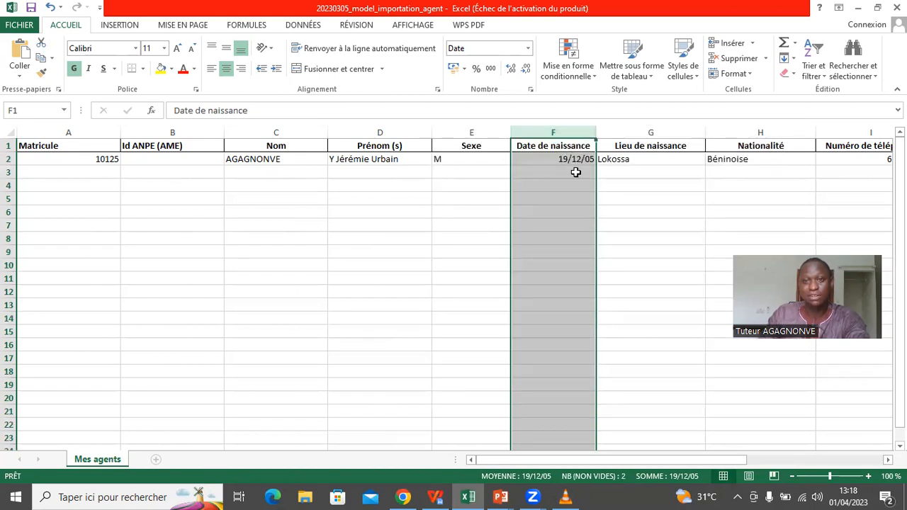
click(574, 172)
click(583, 159)
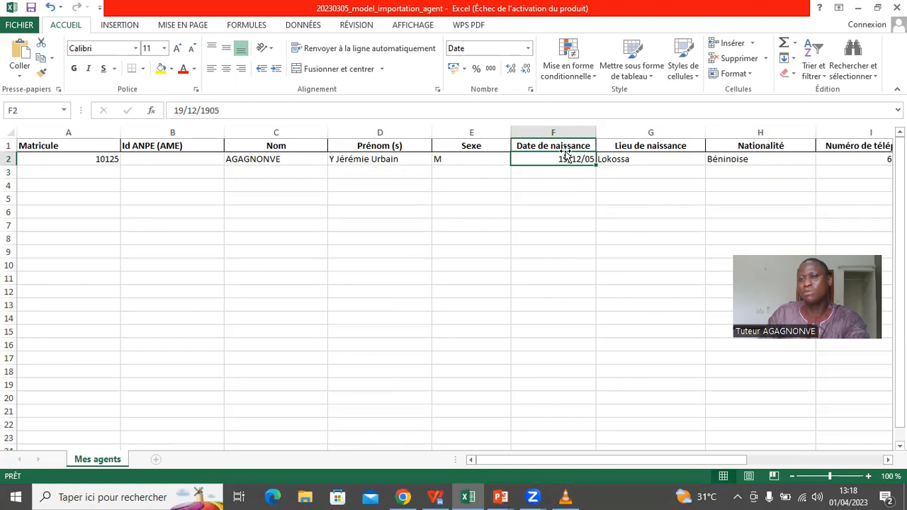
- Reformat column F with the *14/03/2012 four-digit-year date so F2 shows 19/12/1905
right_click(569, 132)
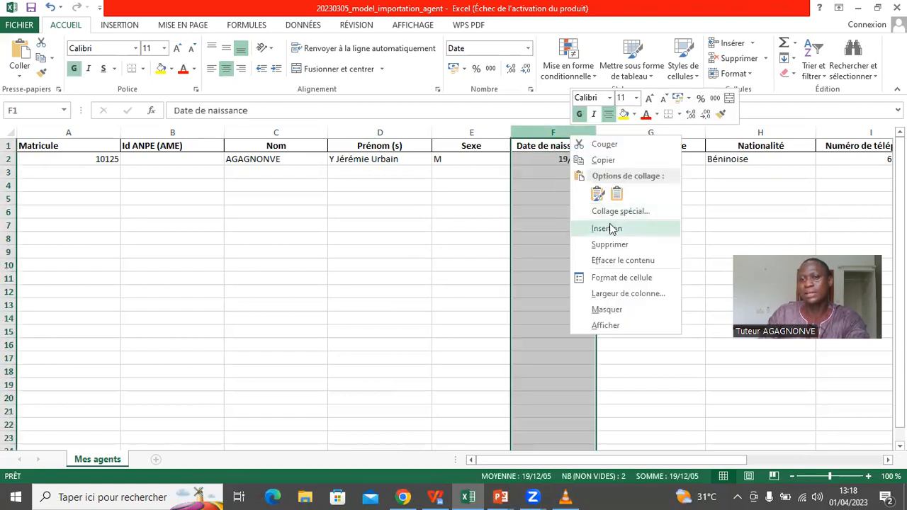
click(613, 278)
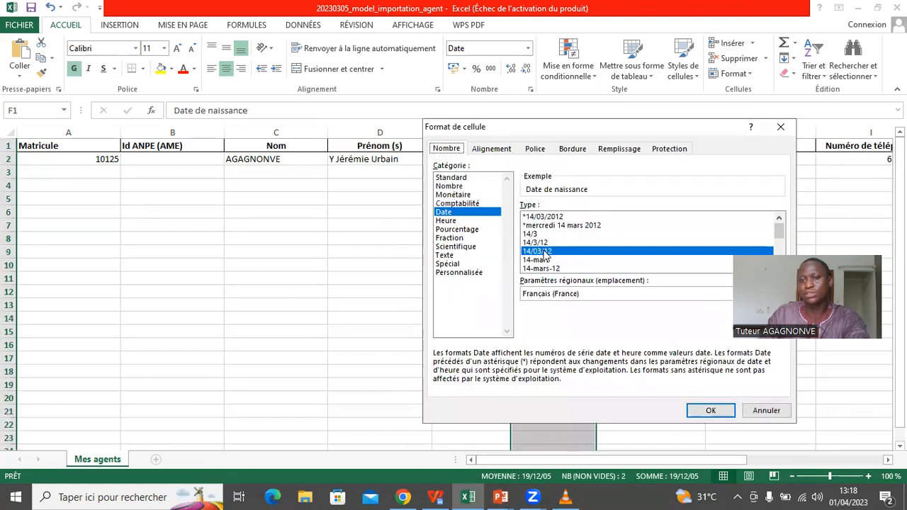
click(540, 217)
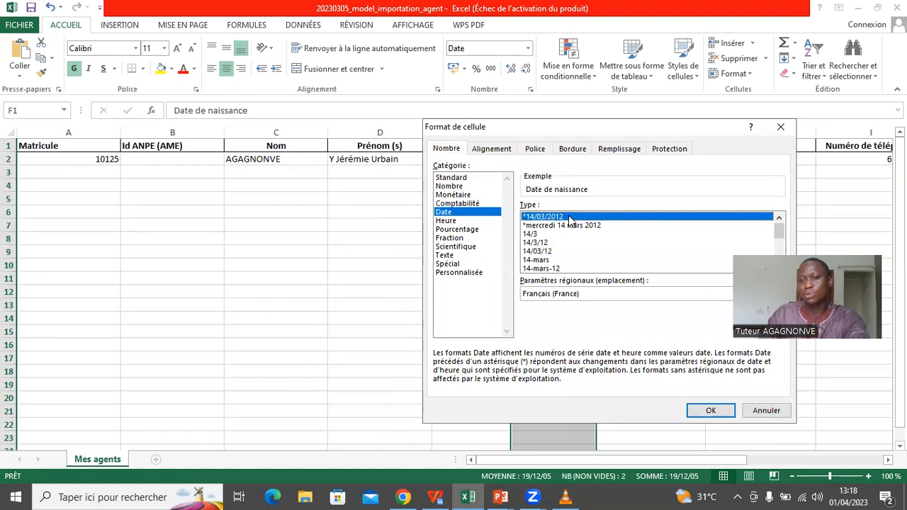
click(712, 412)
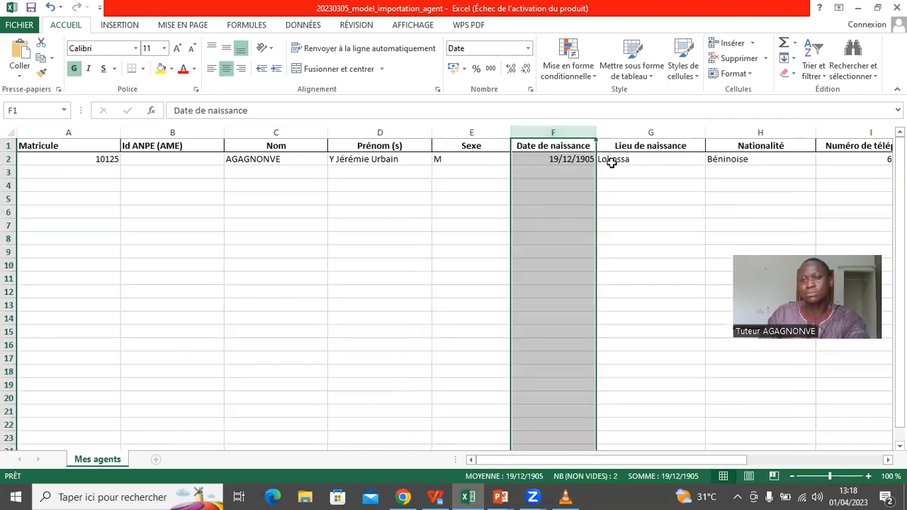
click(778, 159)
click(860, 165)
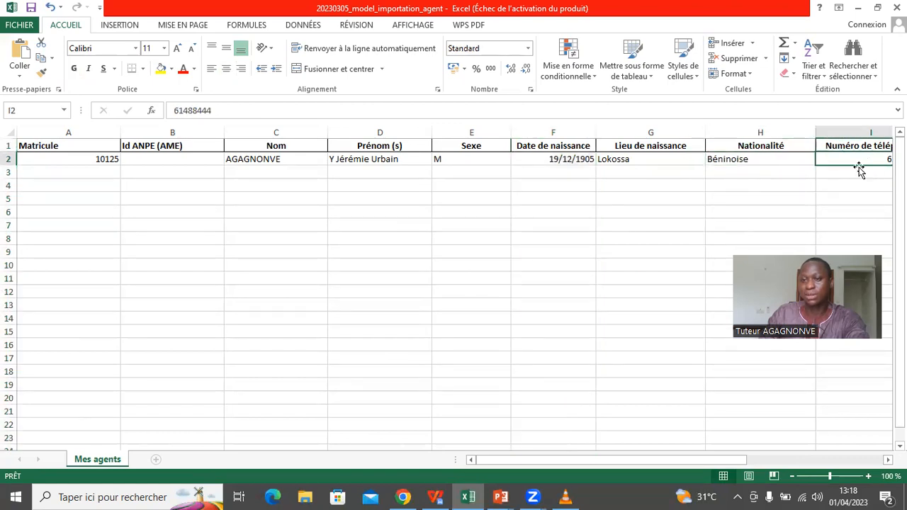
- Scroll right to check 01/01/2008 in K2 and select the IFU header L1
drag(725, 465, 828, 464)
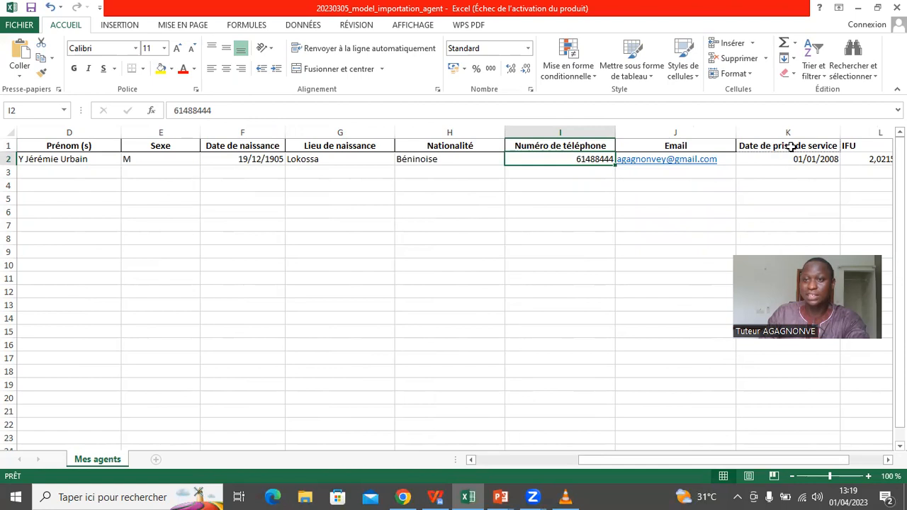
click(785, 159)
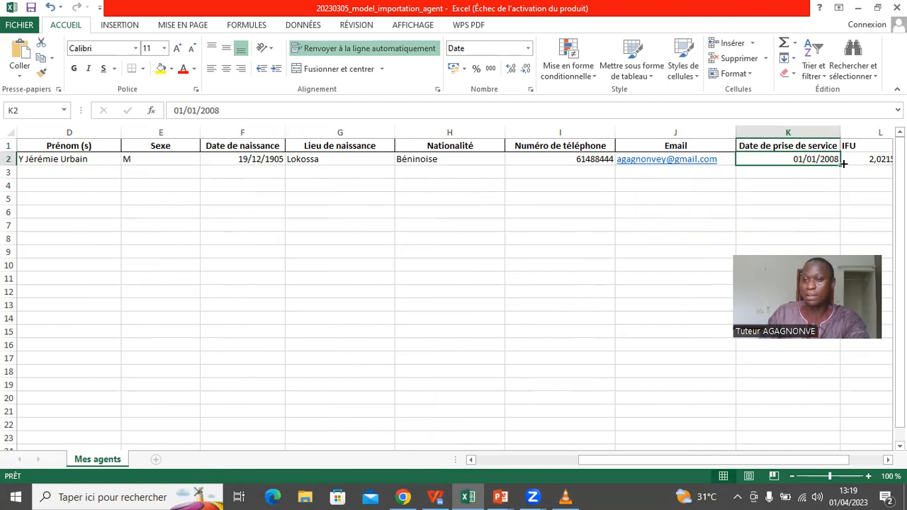
drag(728, 462, 802, 457)
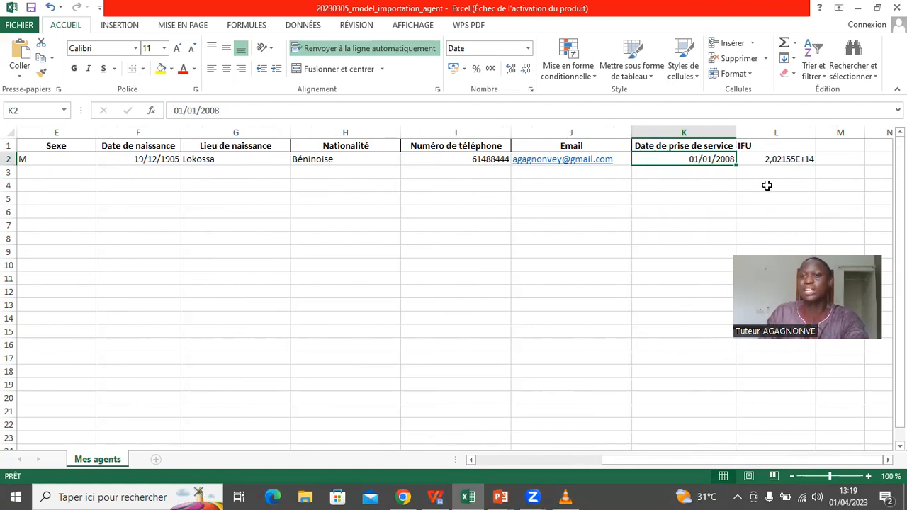
click(783, 142)
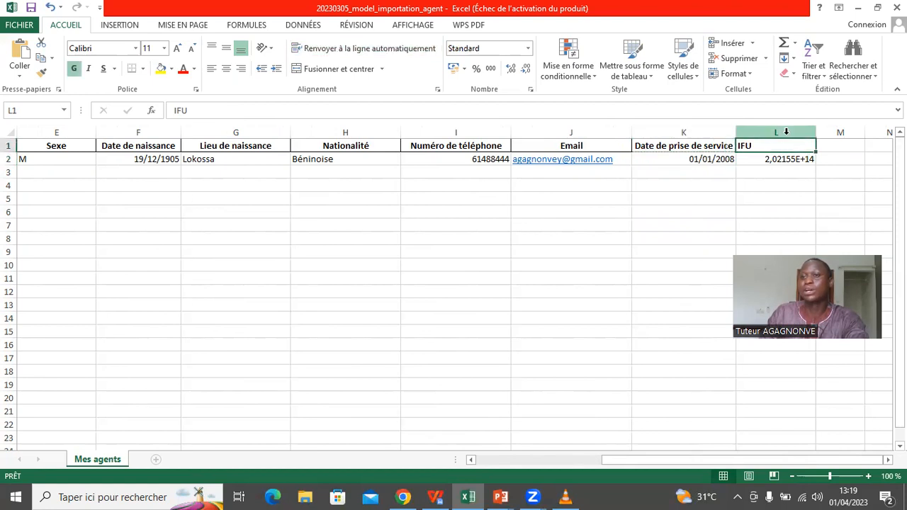
- Format column L as Number with 0 decimals so L2 shows the full IFU
click(785, 132)
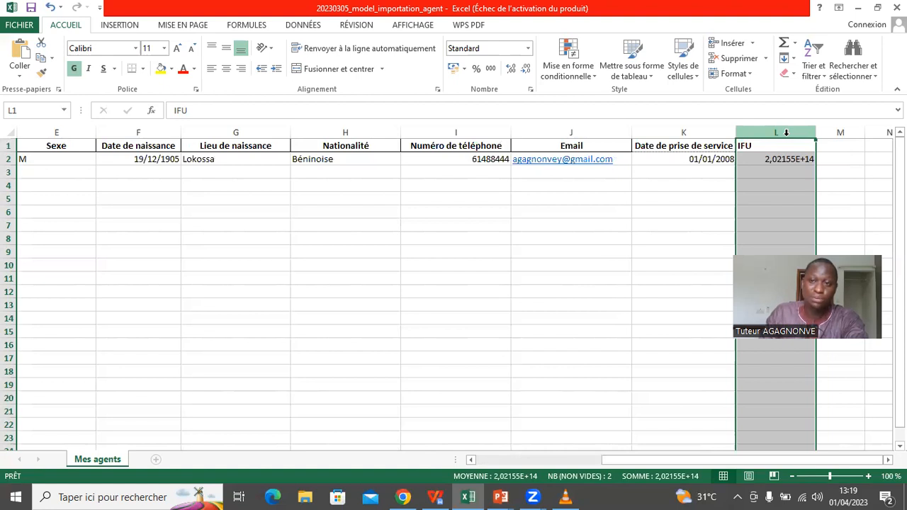
right_click(786, 132)
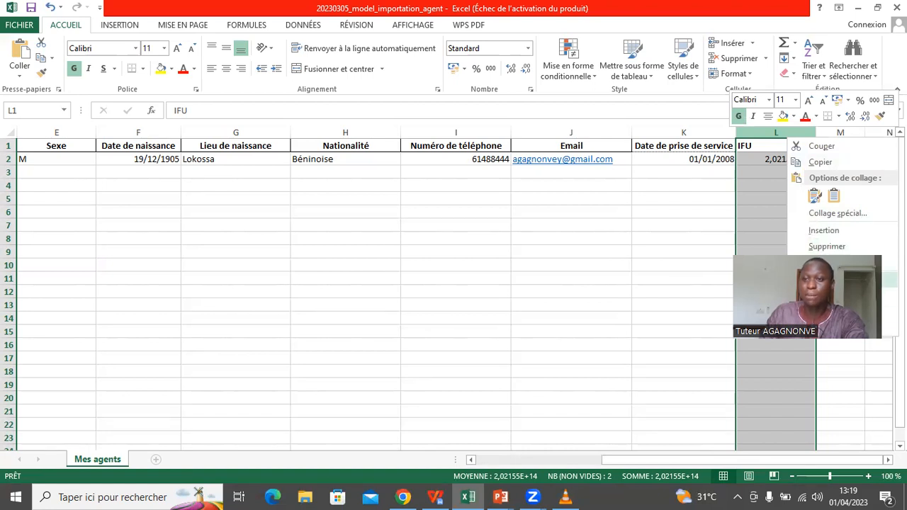
click(829, 280)
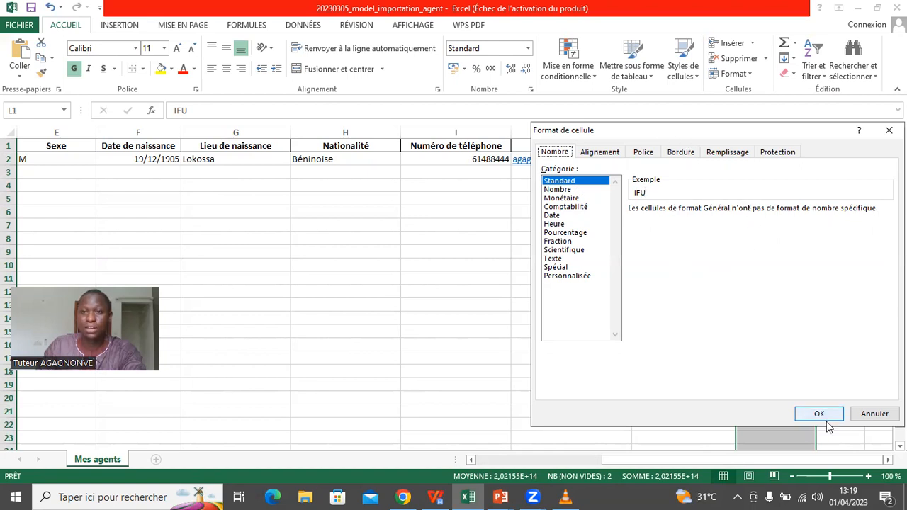
click(555, 190)
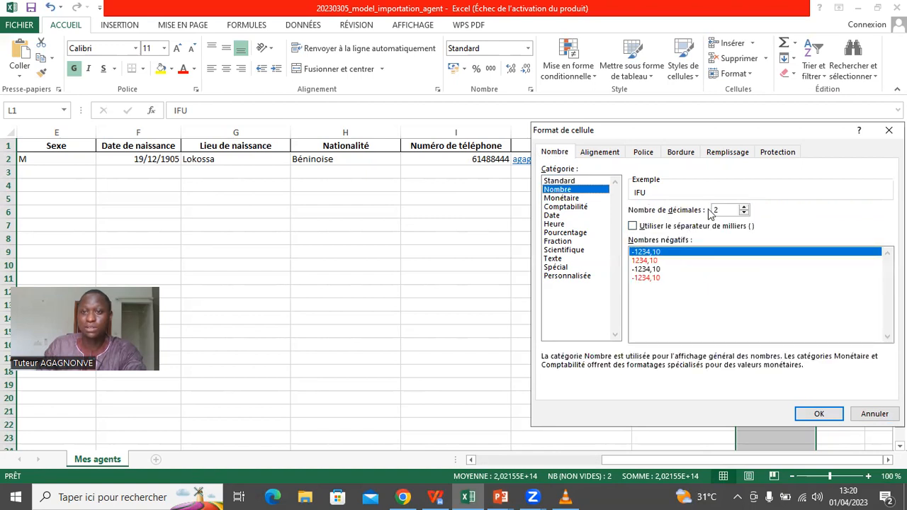
click(744, 213)
click(743, 213)
click(820, 412)
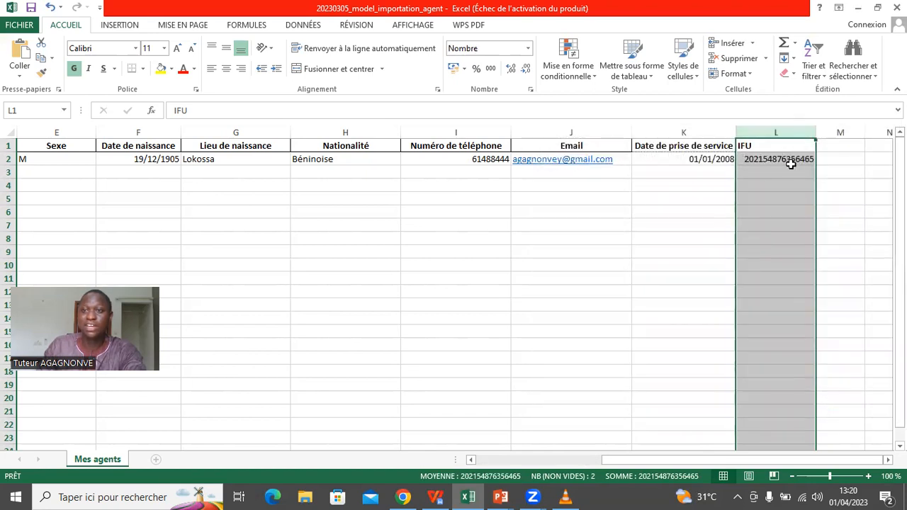
click(759, 175)
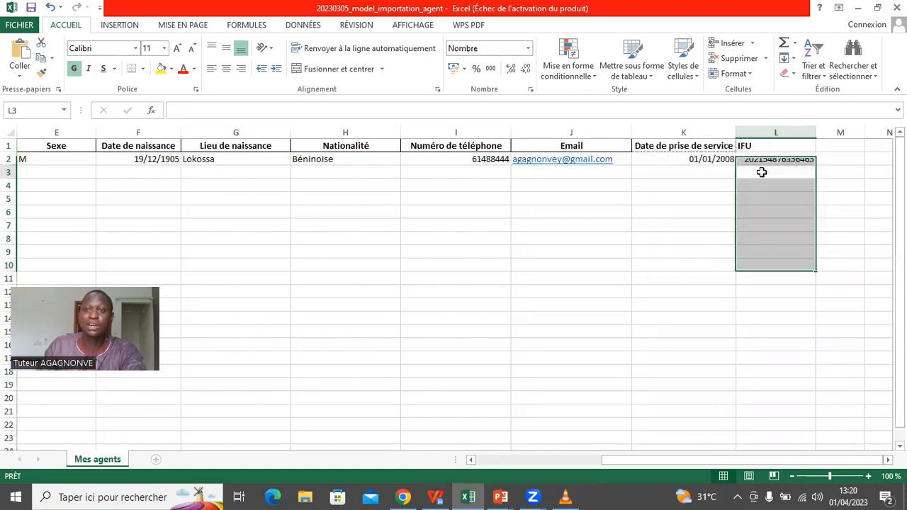
click(756, 159)
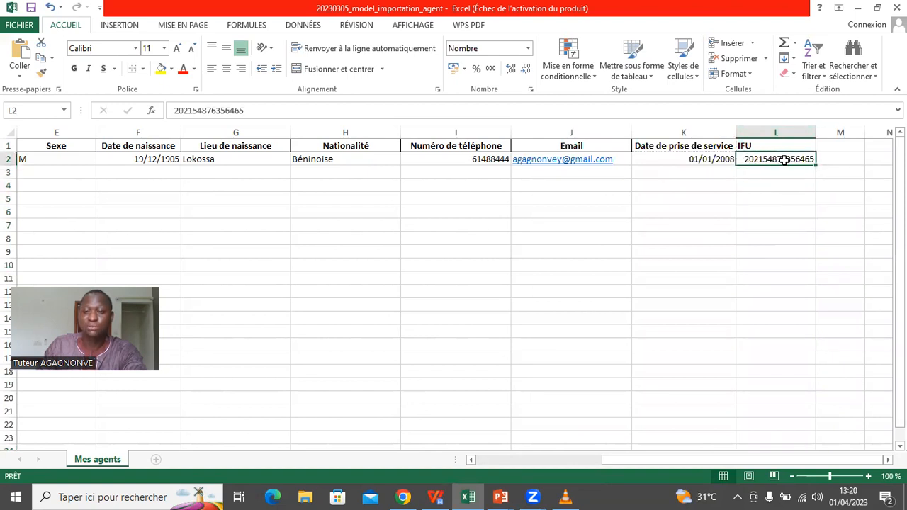
click(175, 113)
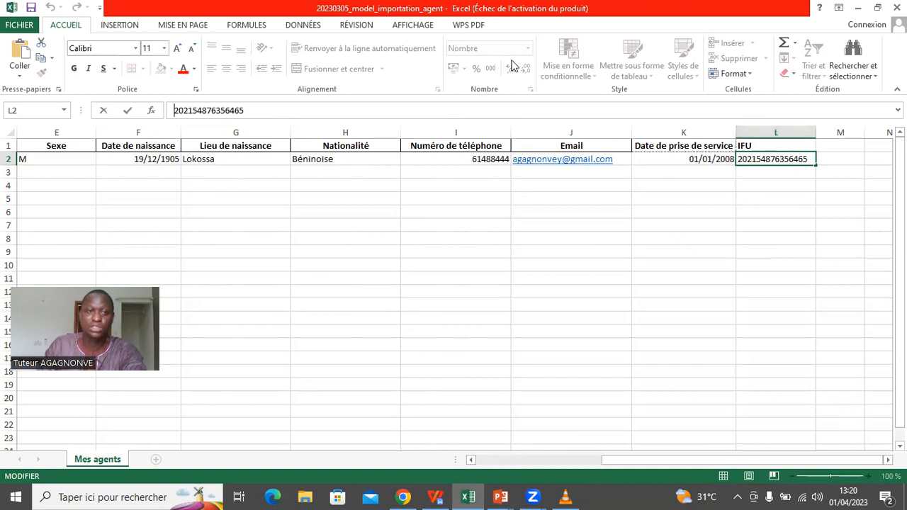
click(175, 111)
text(0)
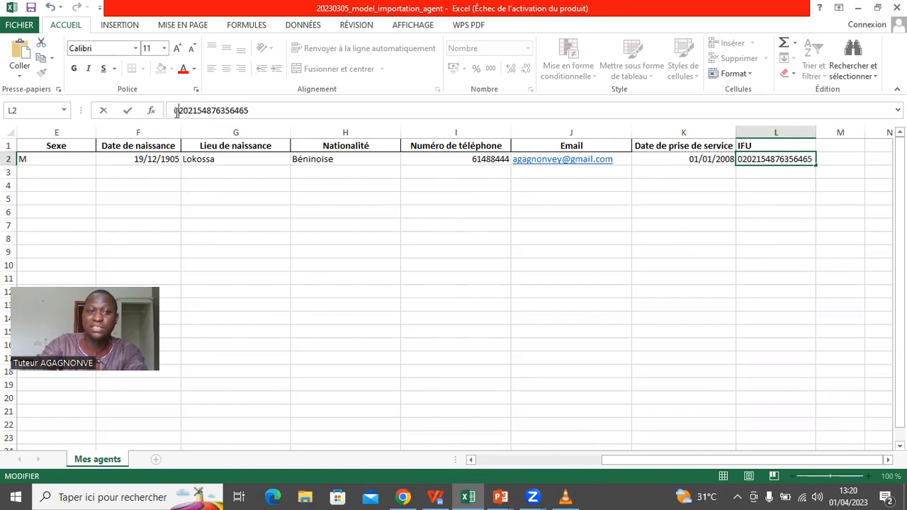
click(771, 175)
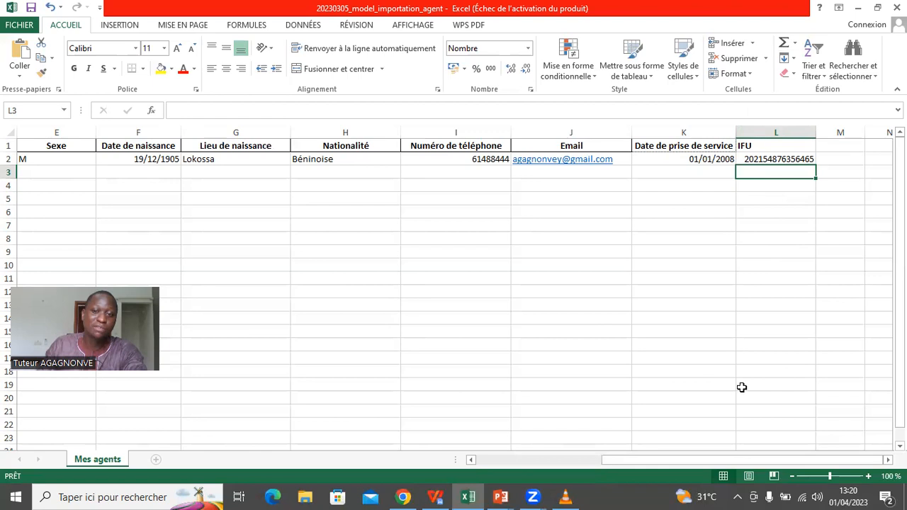
- Show the PowerPoint slideshow full screen and advance to the Auteur slide
click(500, 495)
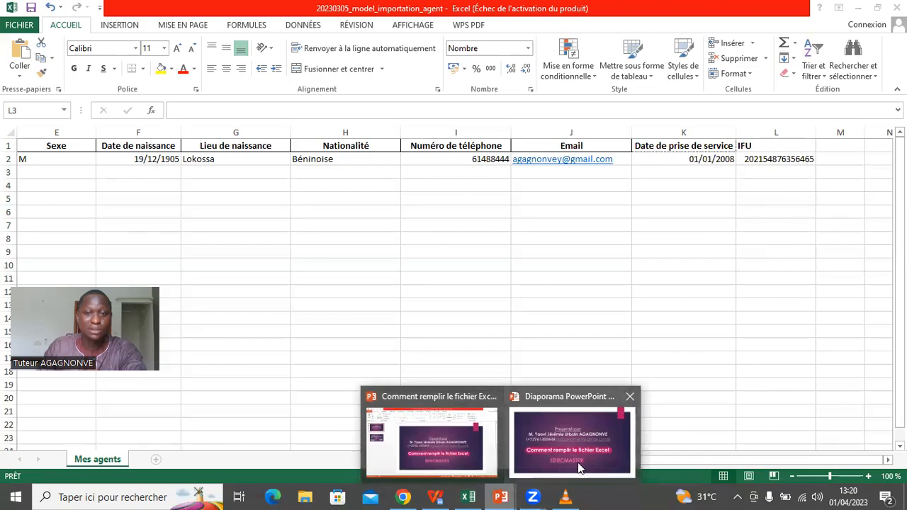
click(580, 468)
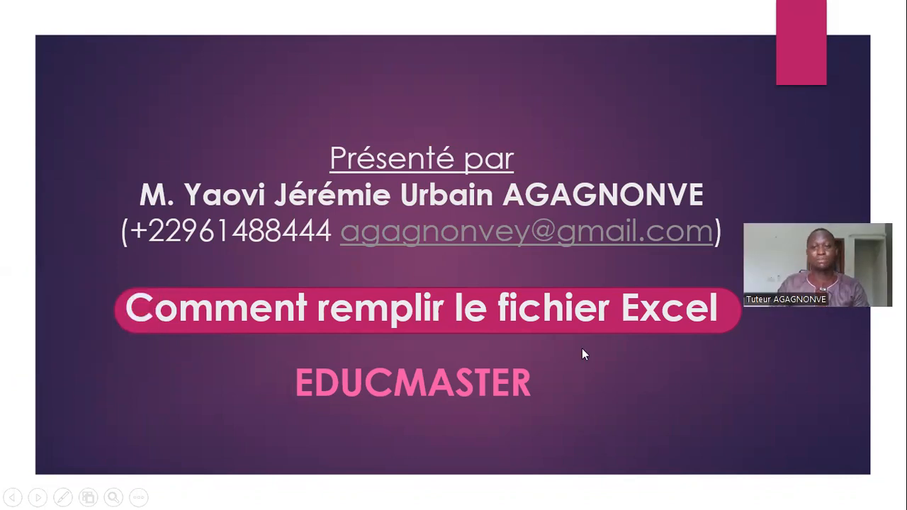
click(628, 416)
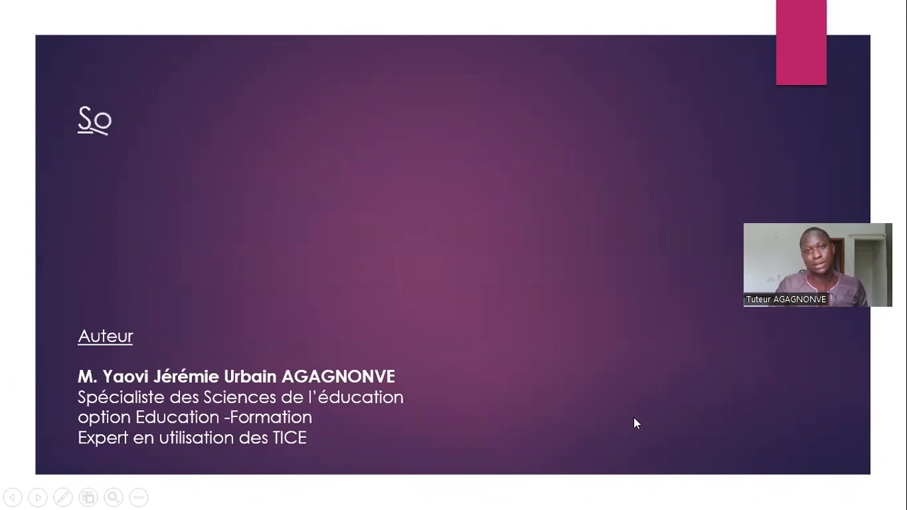